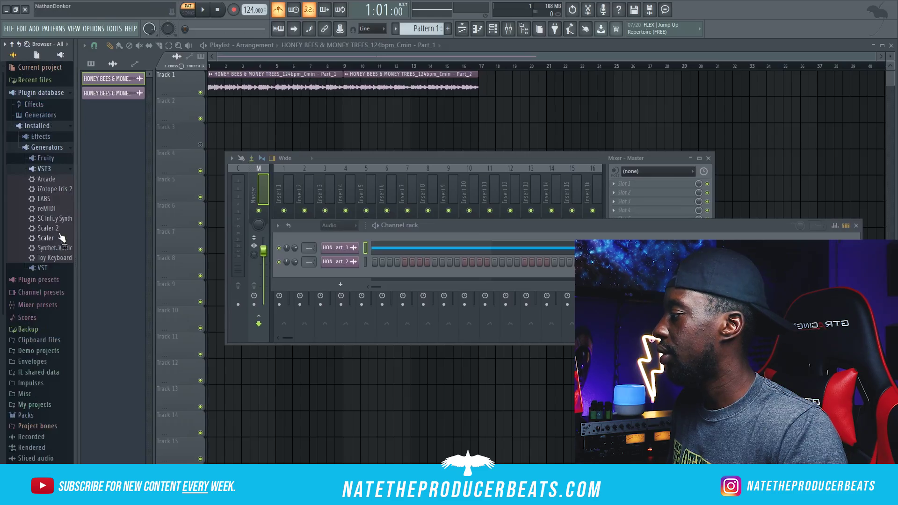
Add Scaler 2 from the installed VST3 generators as a new instrument channel
right_click(63, 230)
click(89, 238)
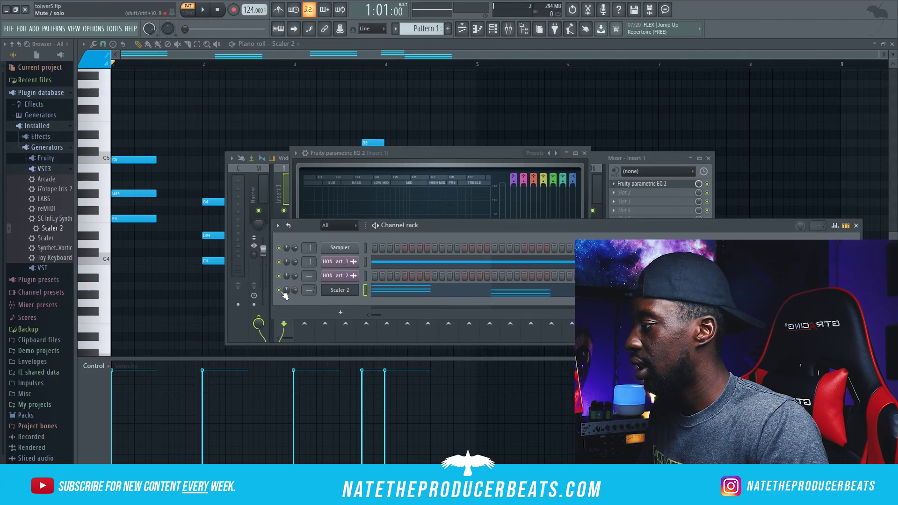
Load a low- and high-cut preset in Fruity Parametric EQ 2 on Insert 1 and raise the low cut to about 190 Hz
click(434, 162)
click(296, 153)
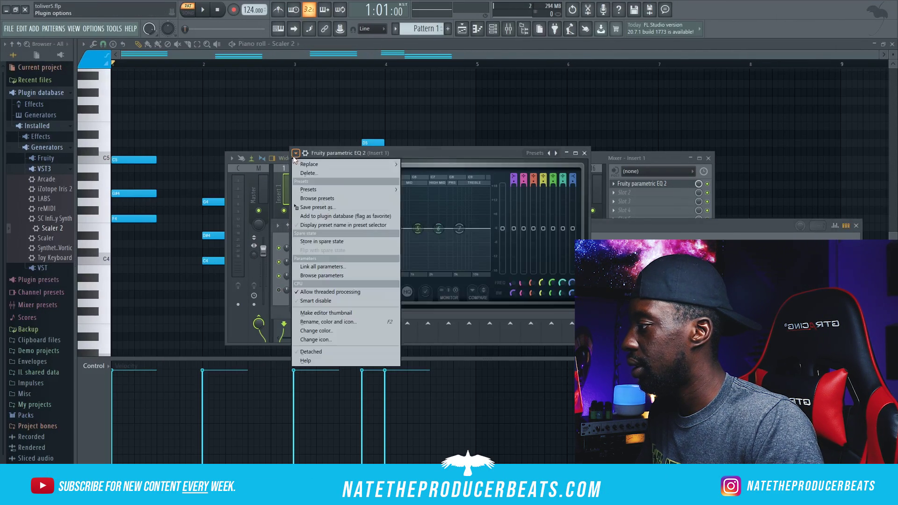
mouse_move(389, 190)
click(436, 206)
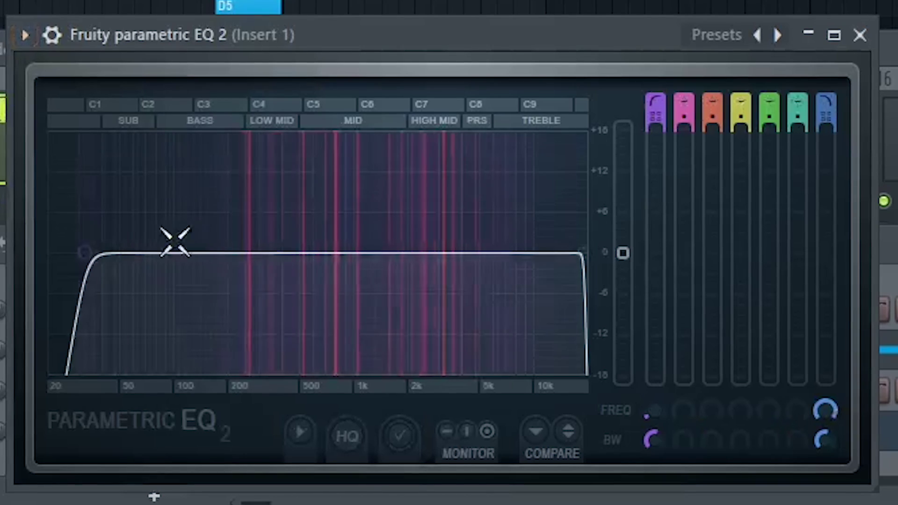
drag(84, 253, 224, 253)
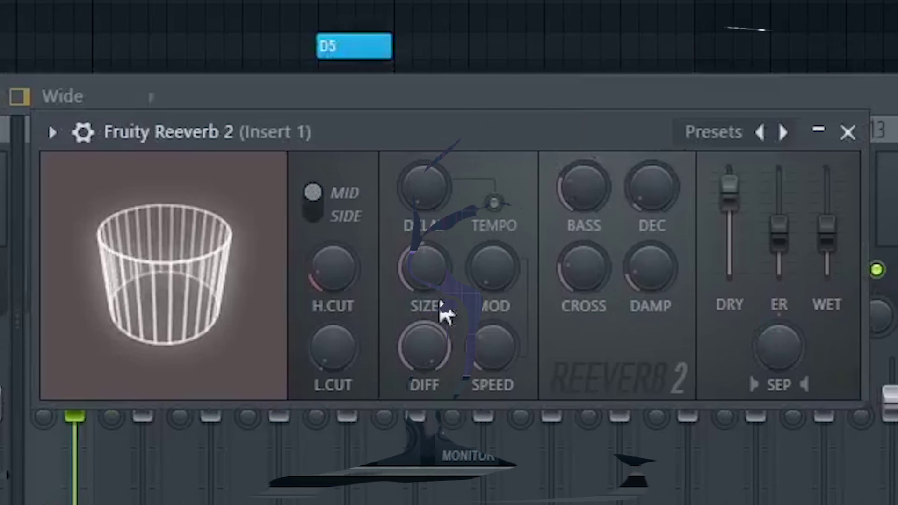
Raise the decay of Fruity Reeverb 2 on Insert 1
drag(669, 202, 669, 173)
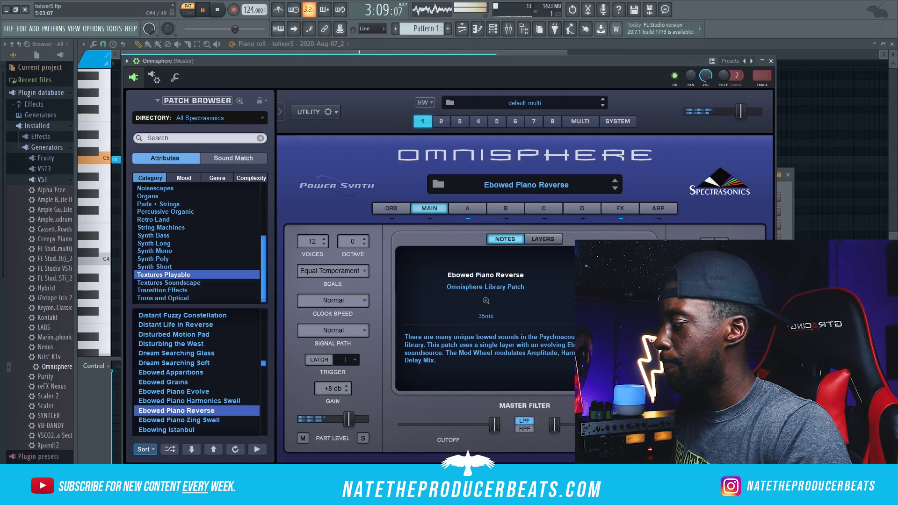
Lower the main Effect amount and raise Variation 2 of the Space Grinder preset in Finisher NEO on Insert 2
key(F6)
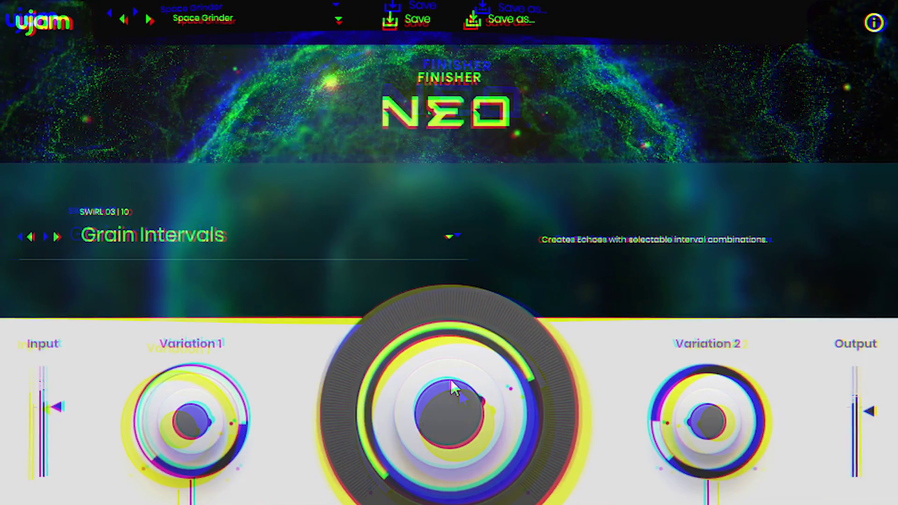
drag(453, 388, 428, 492)
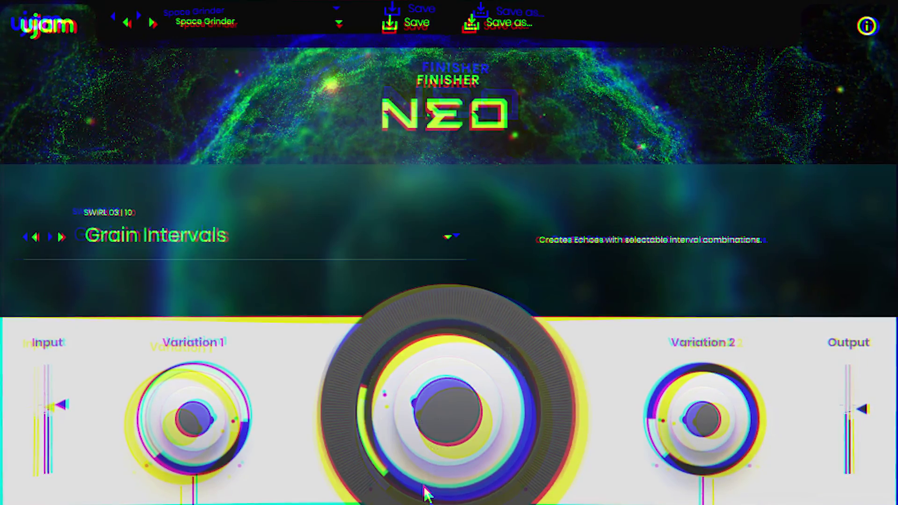
mouse_move(687, 418)
drag(684, 416, 680, 367)
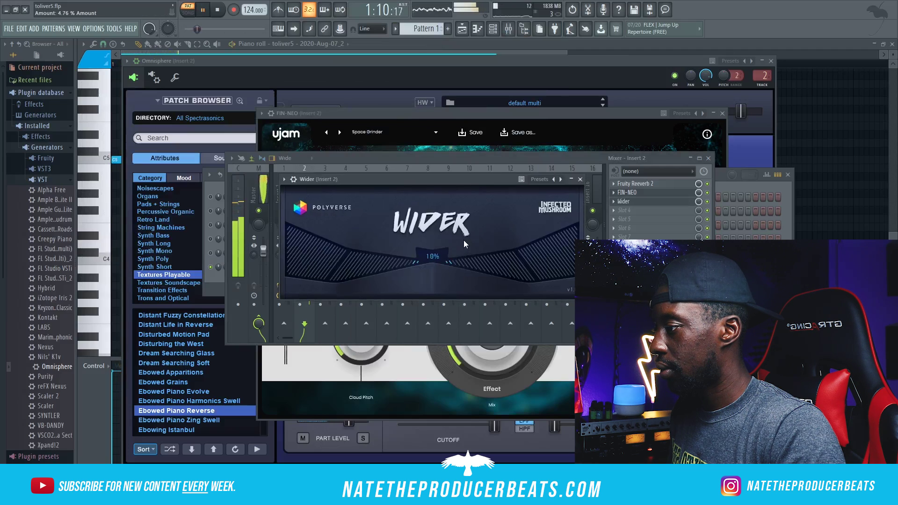
Set the Wider stereo width amount on Insert 2 to 55%
drag(464, 240, 474, 214)
drag(499, 142, 497, 164)
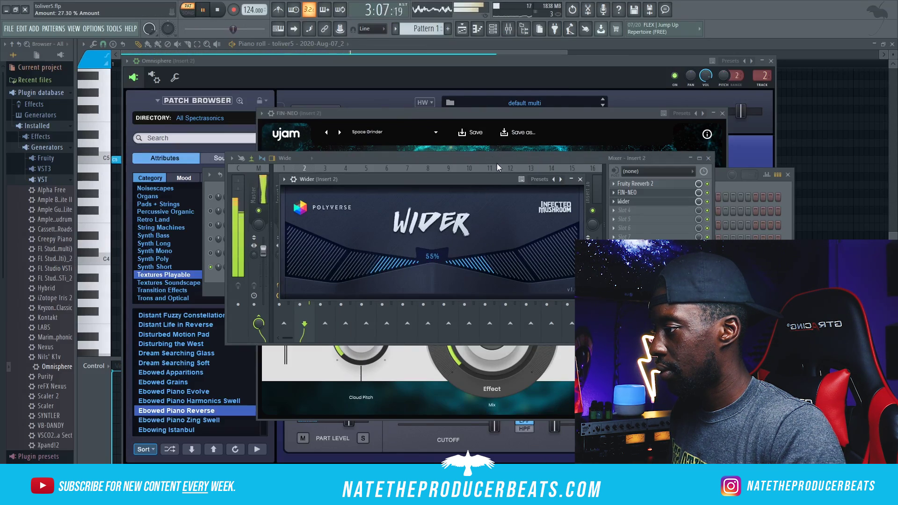
Clone the Omnisphere channel in the channel rack
click(727, 185)
right_click(276, 266)
right_click(276, 266)
right_click(277, 265)
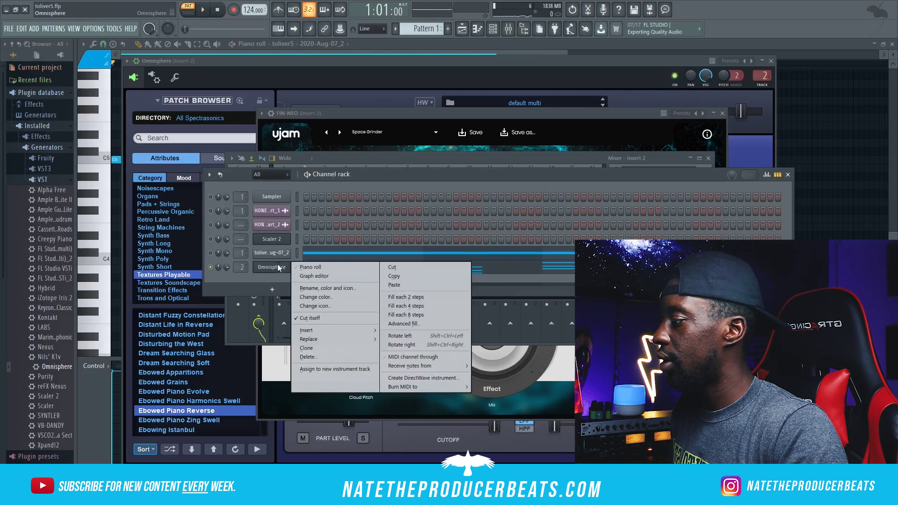
click(324, 350)
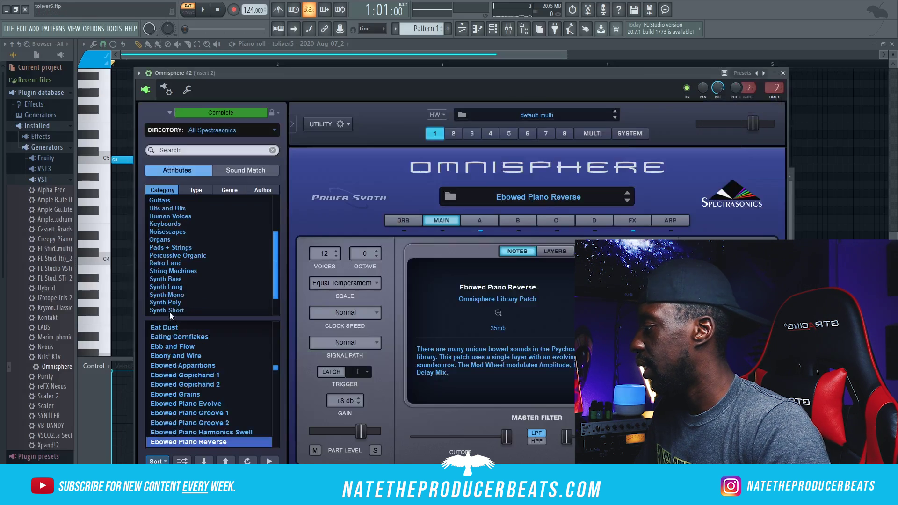
Load the Orchestron Flute stereo patch from the Trons and Optical category in the cloned Omnisphere
scroll(172, 311, down, 2)
click(182, 310)
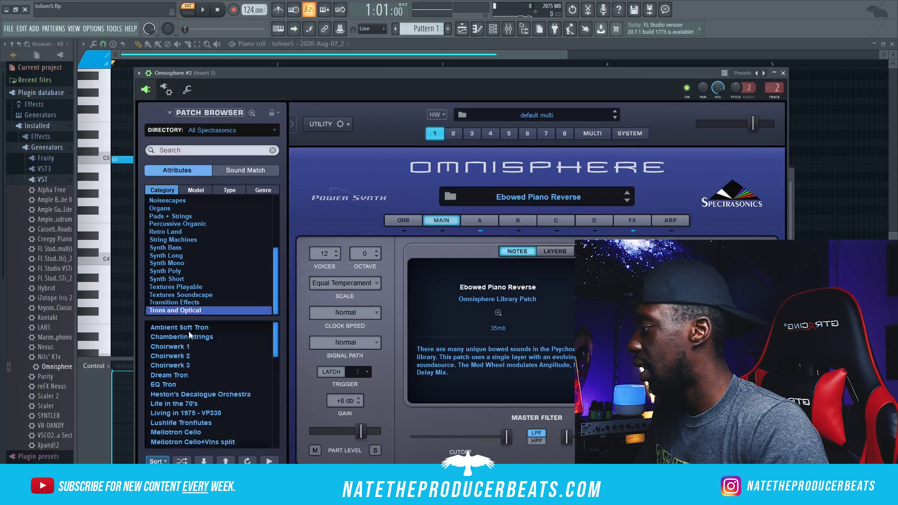
scroll(234, 404, down, 3)
click(224, 409)
scroll(224, 409, down, 3)
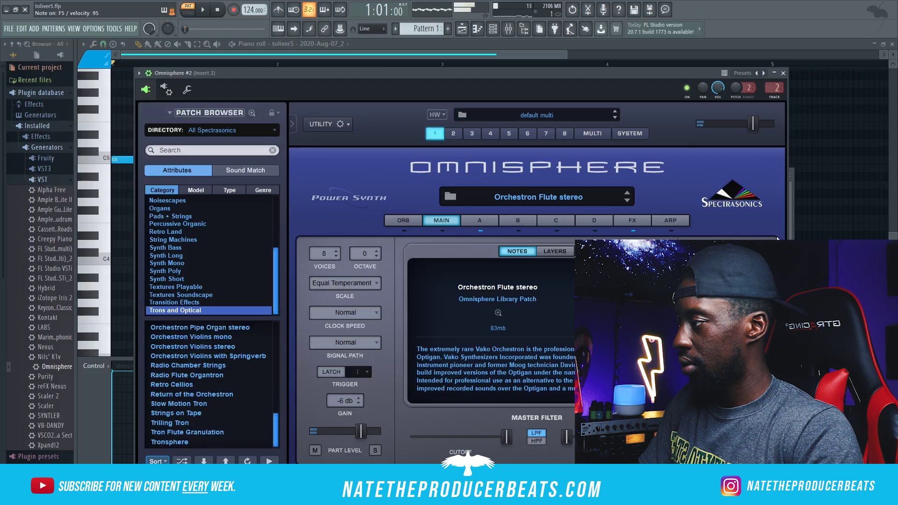
Close the Omnisphere #2 window and route its channel to mixer Insert 3
click(518, 30)
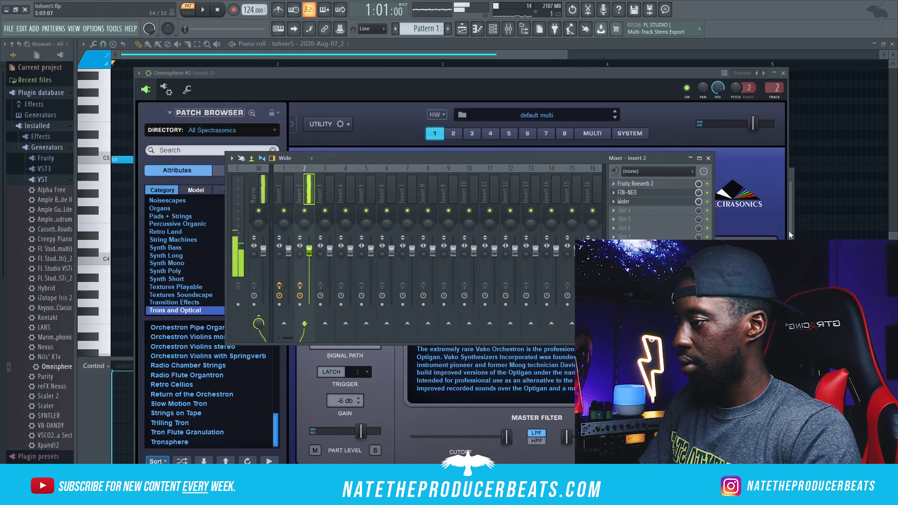
key(F9)
click(783, 73)
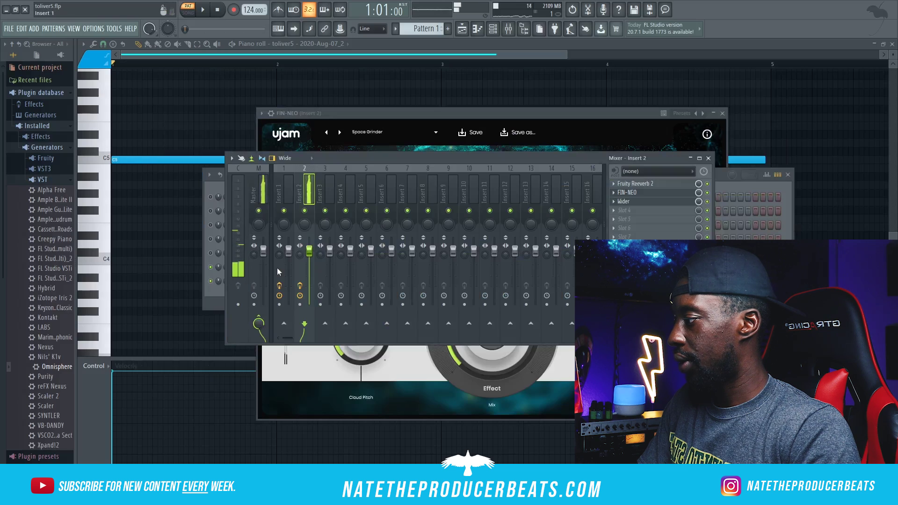
key(F6)
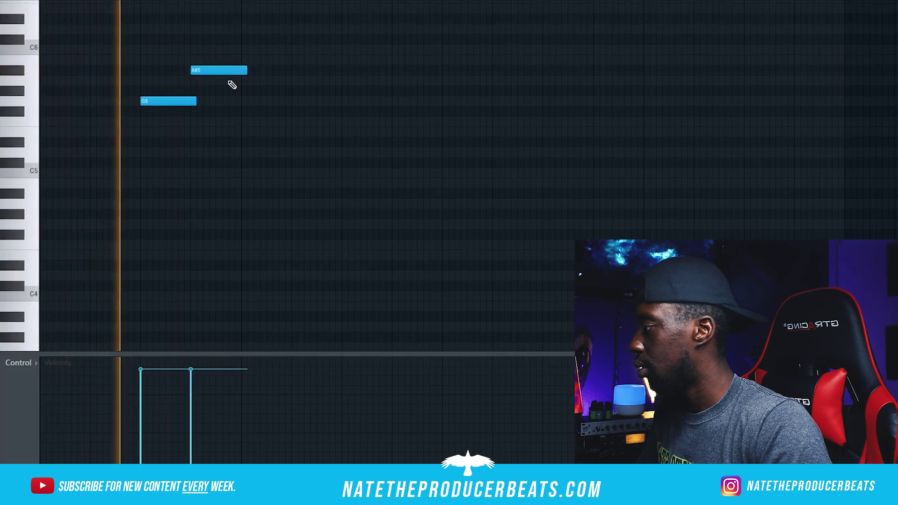
Shorten the A#5 note, add a short G#5 and a long G5 after it, and play the melody back
drag(248, 72, 223, 72)
click(217, 90)
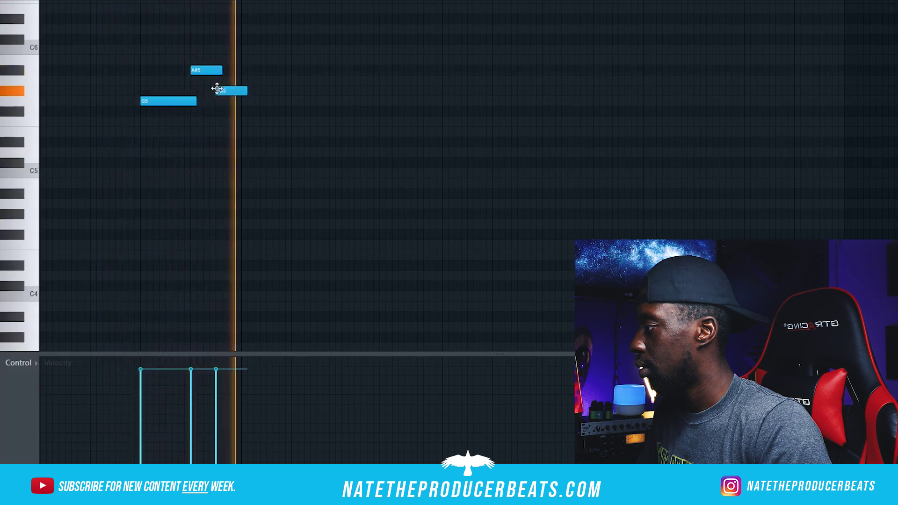
drag(247, 90, 397, 114)
click(253, 112)
key(space)
key(space)
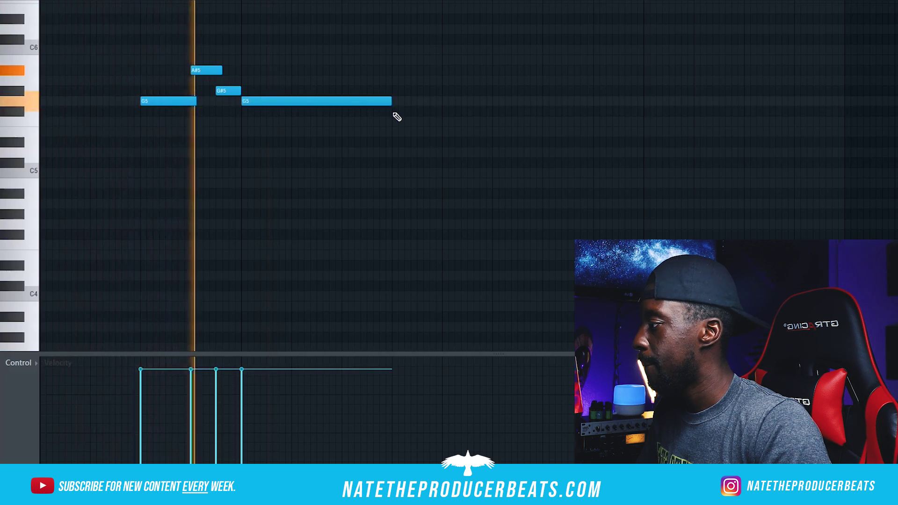
Place a long A#5 note after the held G5 and play it together with the other channels
key(space)
click(389, 61)
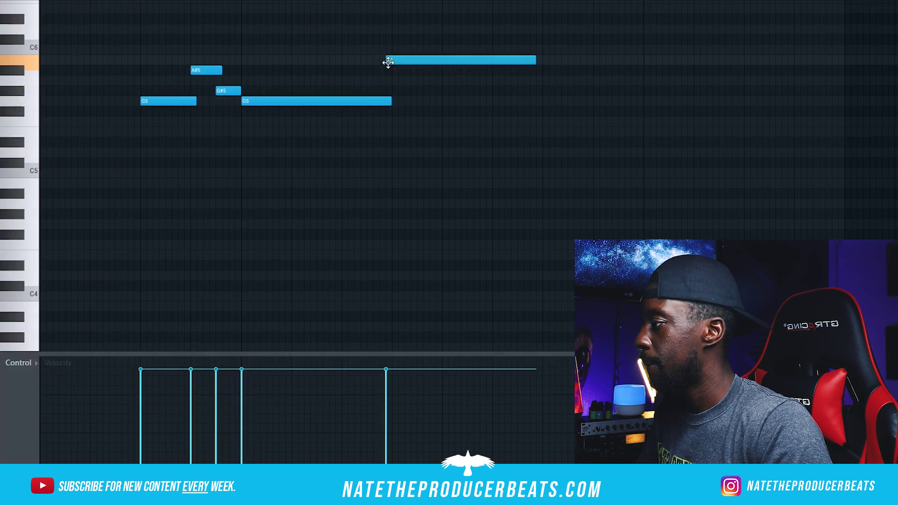
key(space)
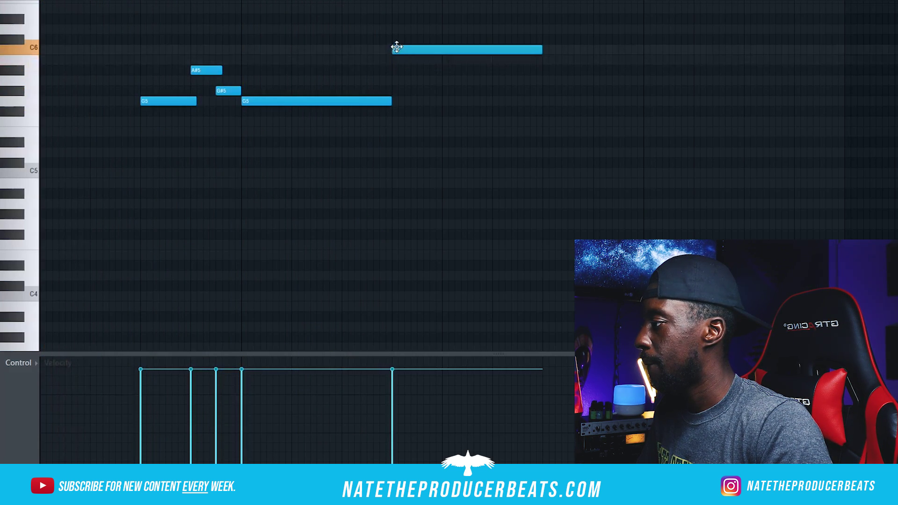
key(F6)
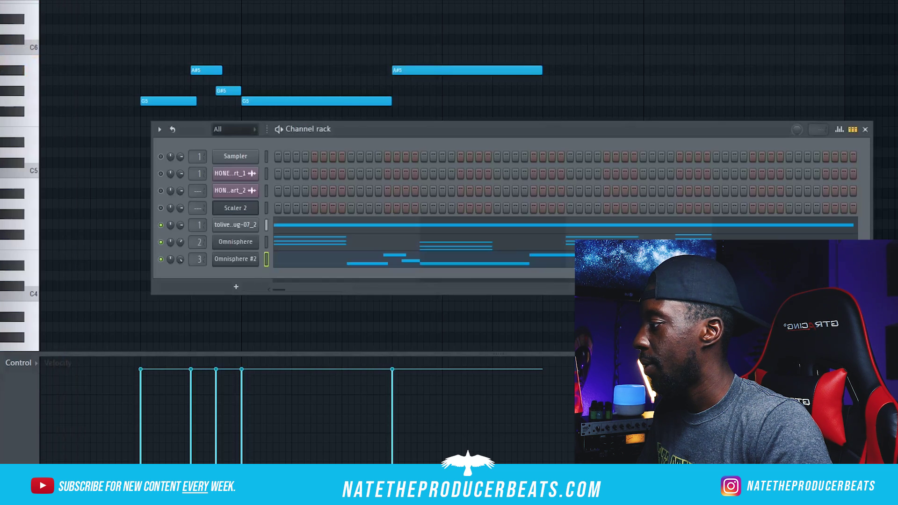
key(space)
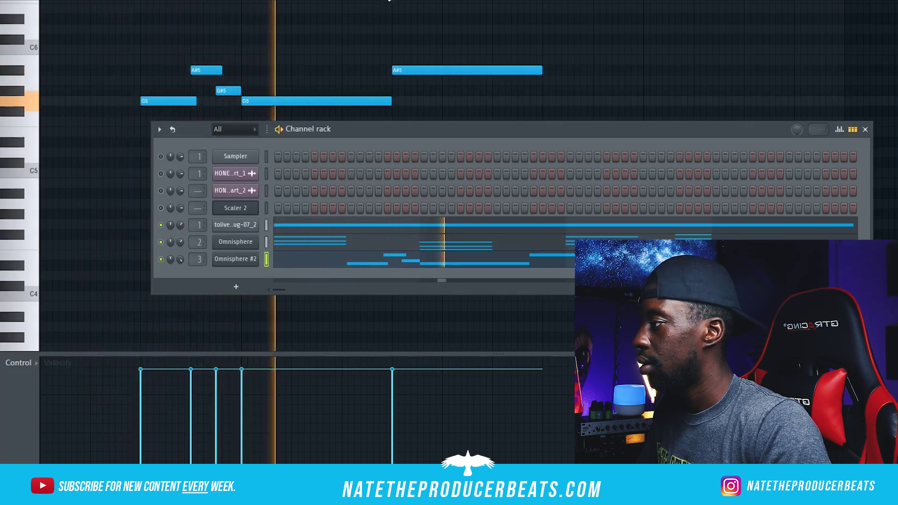
key(F6)
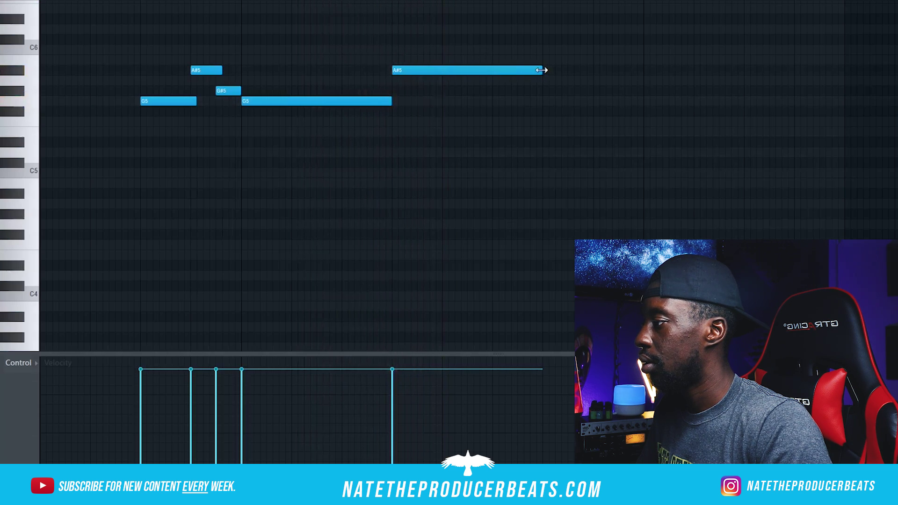
Shorten the last note, move it to C6, and continue the melody with C5, A#5, C6 and D#6 notes
drag(445, 80, 441, 80)
scroll(443, 146, up, 3)
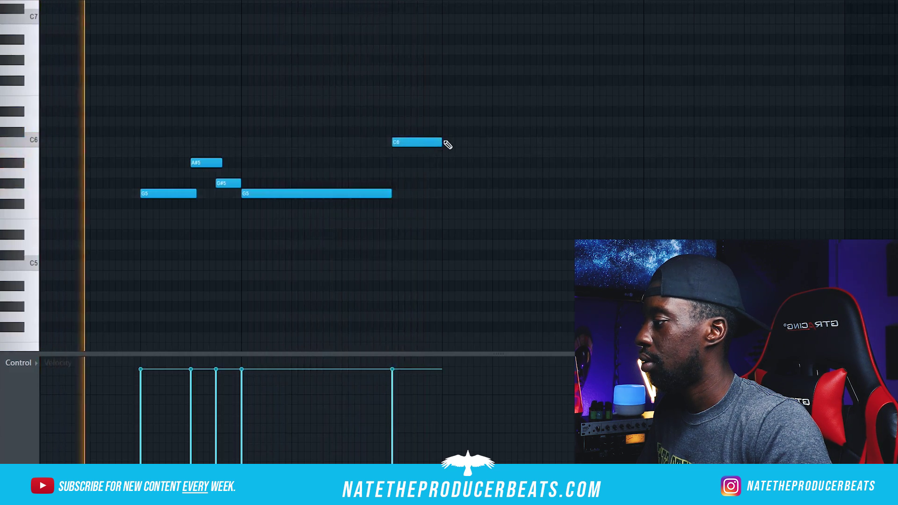
drag(442, 143, 424, 144)
click(418, 153)
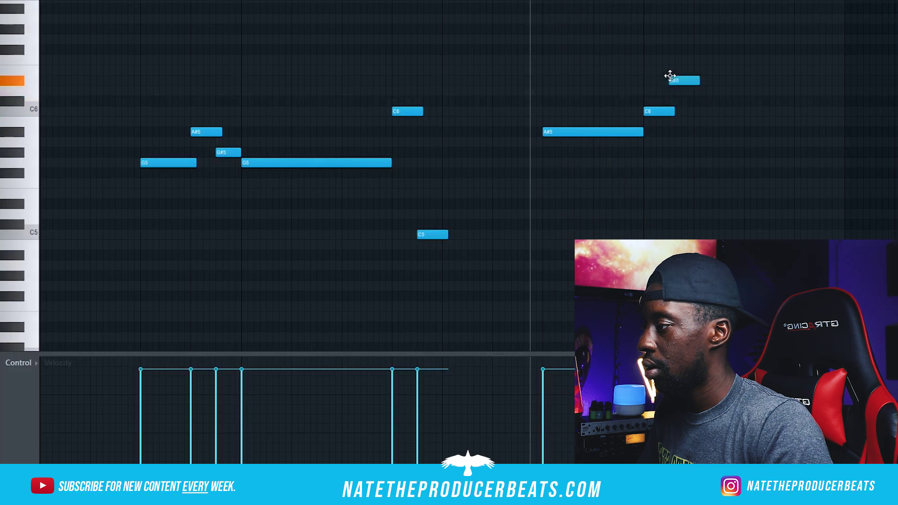
Finish the melody with a descending run of short D6, C6, A#5, G#5, G5 and F5 notes
key(space)
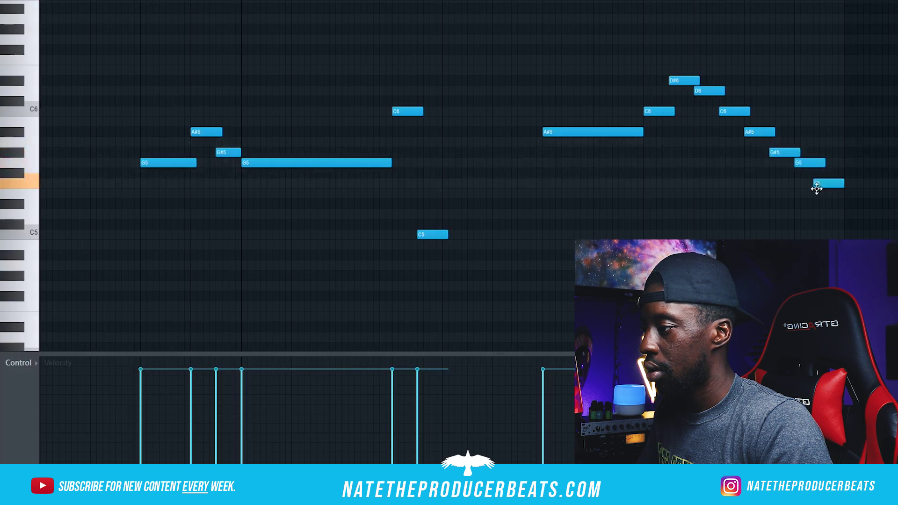
key(space)
drag(850, 184, 843, 186)
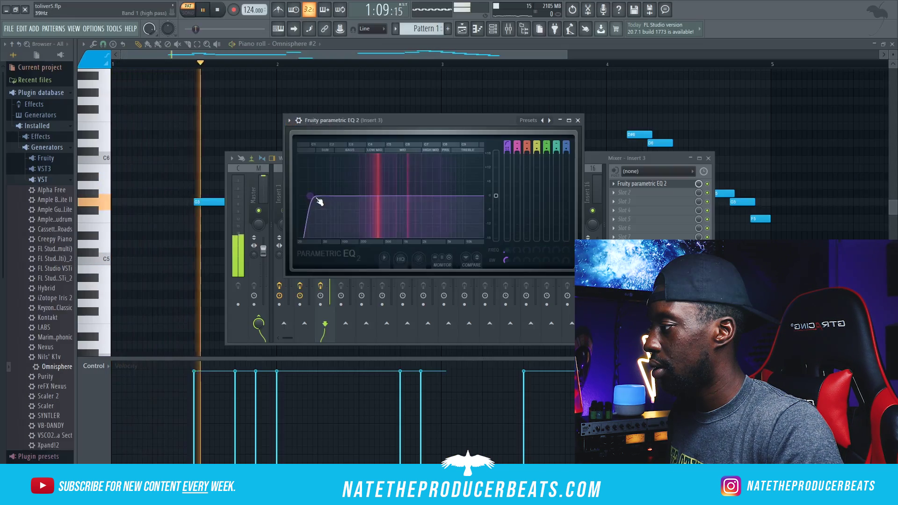
Raise the high-pass cutoff of Fruity Parametric EQ 2 on Insert 3 to about 285 Hz and stop playback
drag(313, 200, 369, 197)
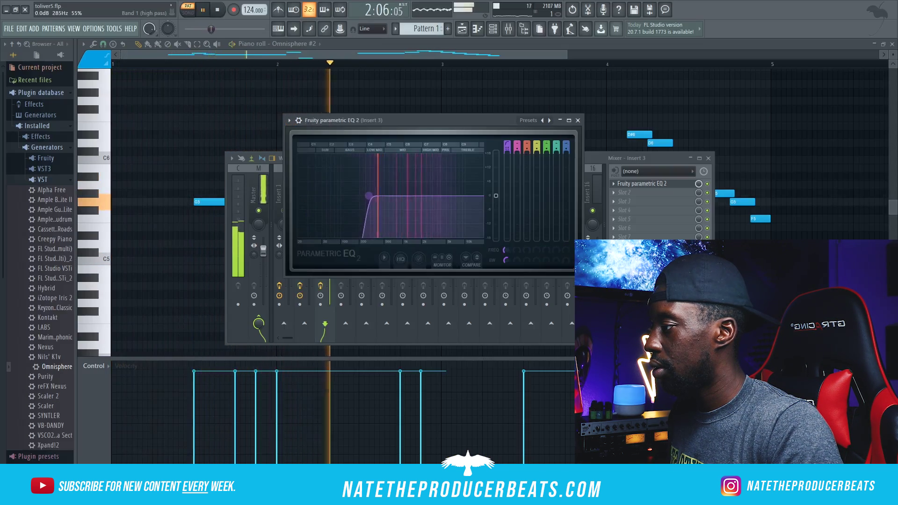
click(578, 121)
key(space)
Load the PanCake2 effect into the second slot of Insert 3
click(631, 192)
click(743, 19)
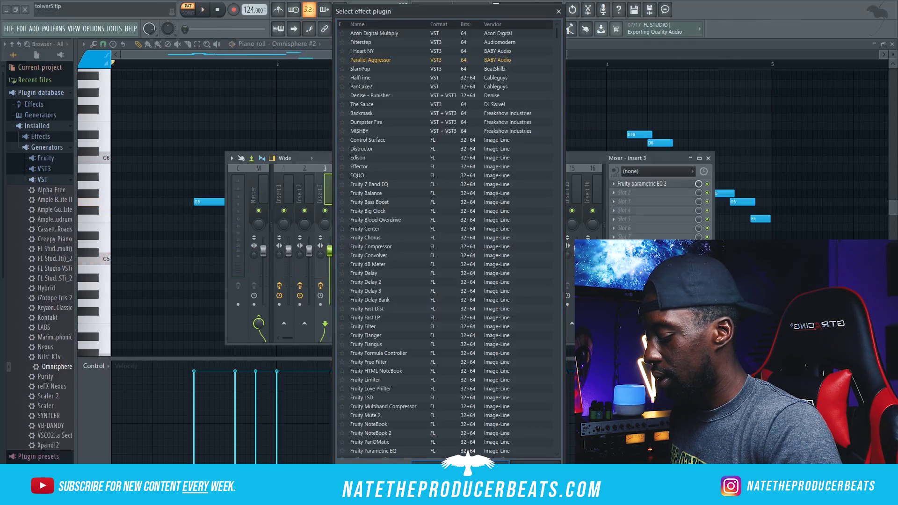
text(pan)
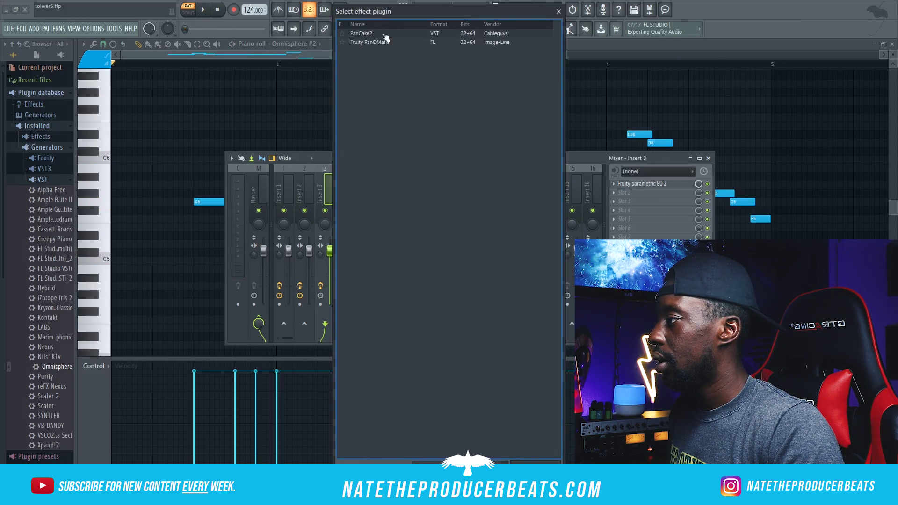
double_click(370, 33)
drag(258, 103, 462, 78)
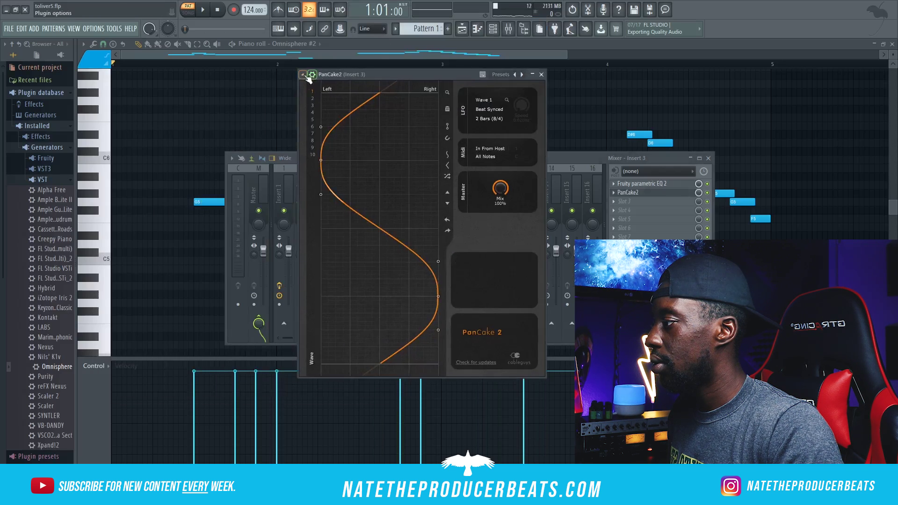
Apply the Fast to Slow preset to PanCake2 and play the pattern
click(304, 74)
mouse_move(397, 113)
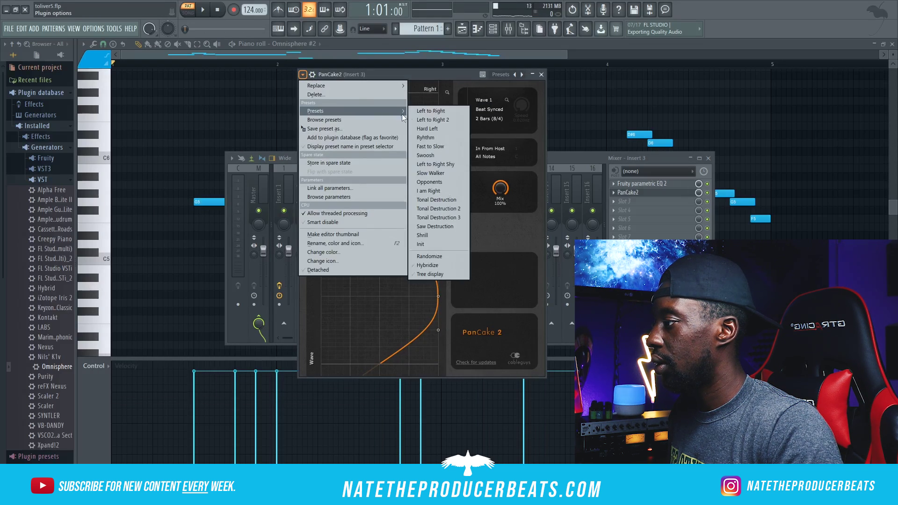
click(453, 146)
key(space)
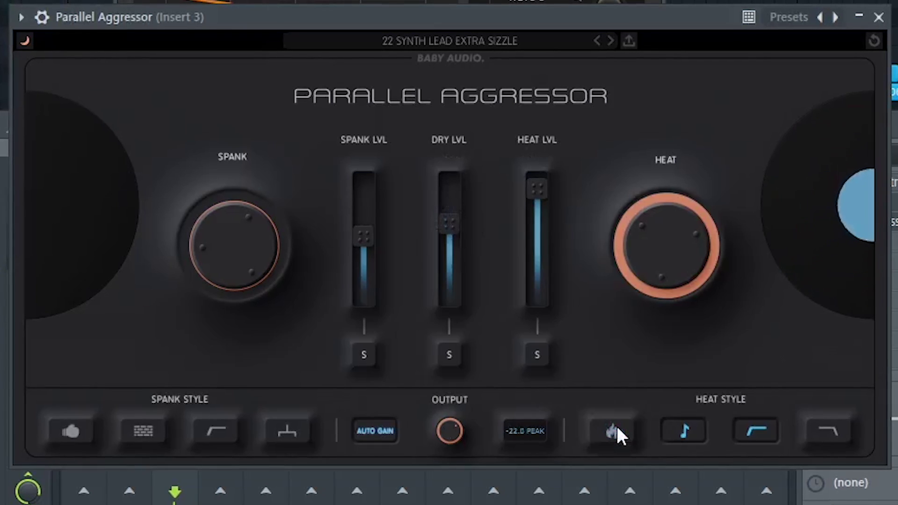
Adjust the volume of the Omnisphere channel routed to mixer track 2
scroll(635, 264, up, 3)
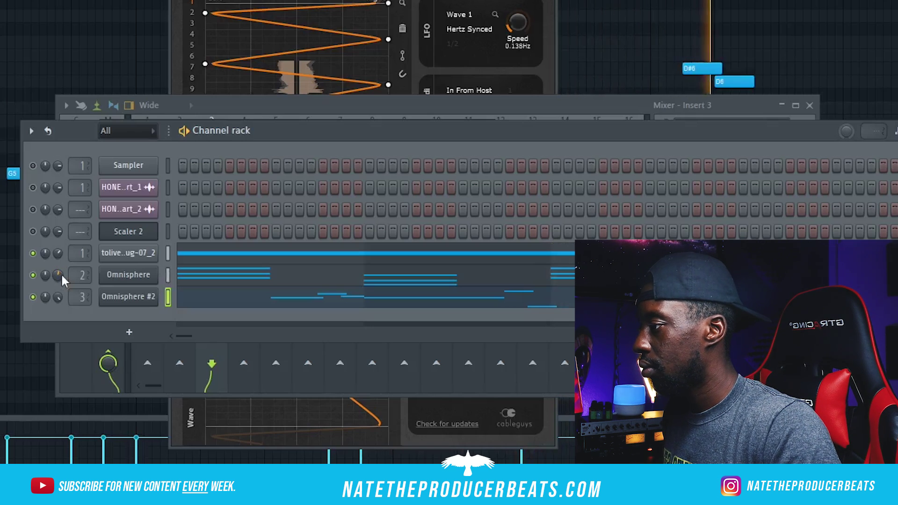
key(F6)
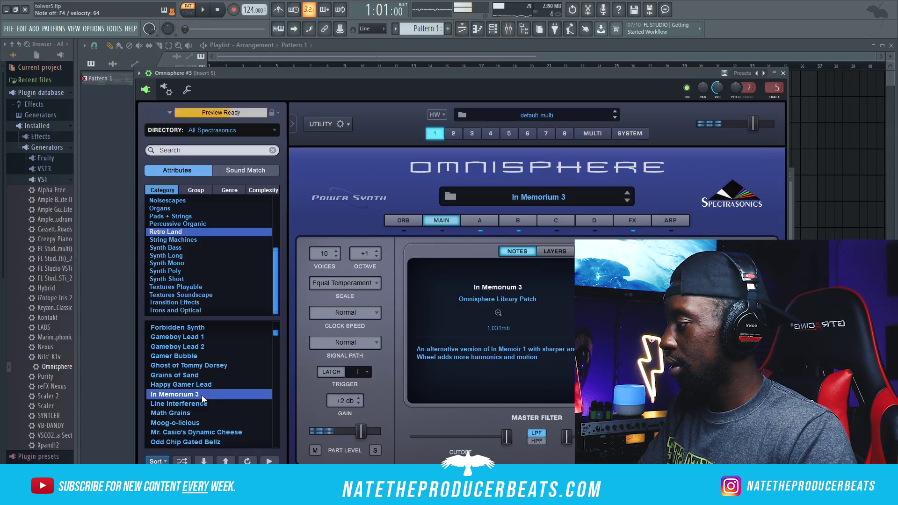
Copy the notes of the Omnisphere channel on mixer track 2 into the Omnisphere #3 channel
click(509, 29)
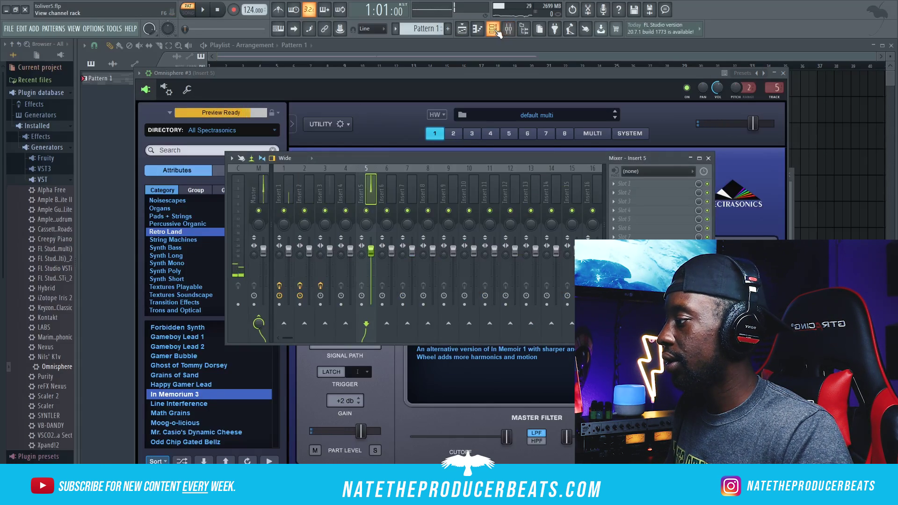
key(F6)
right_click(272, 269)
click(423, 278)
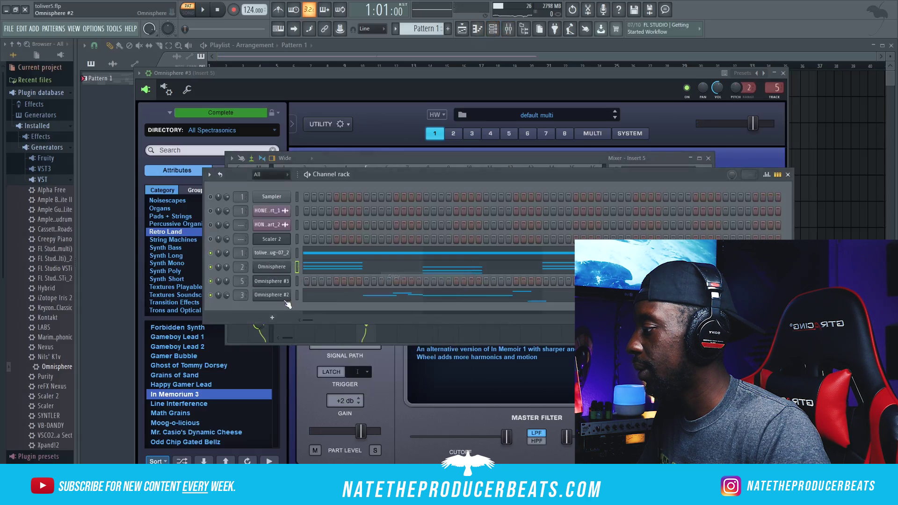
right_click(288, 283)
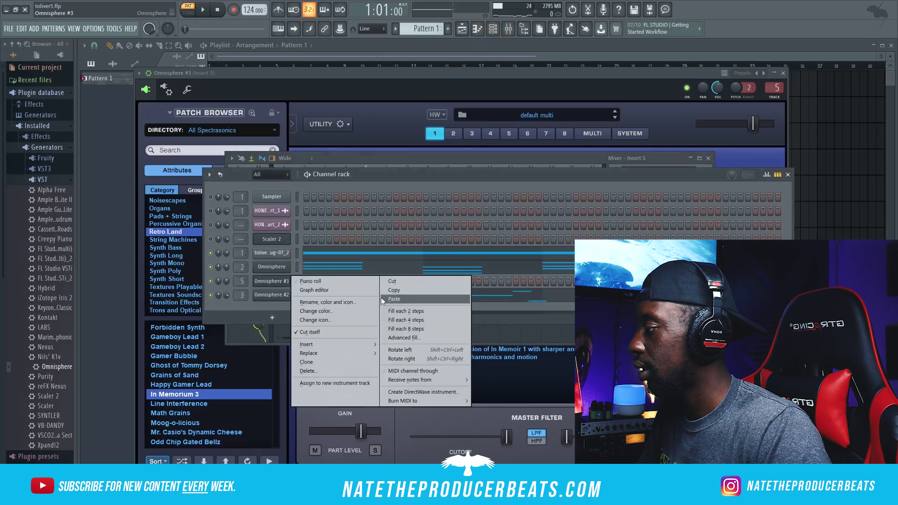
click(425, 299)
right_click(227, 281)
click(228, 290)
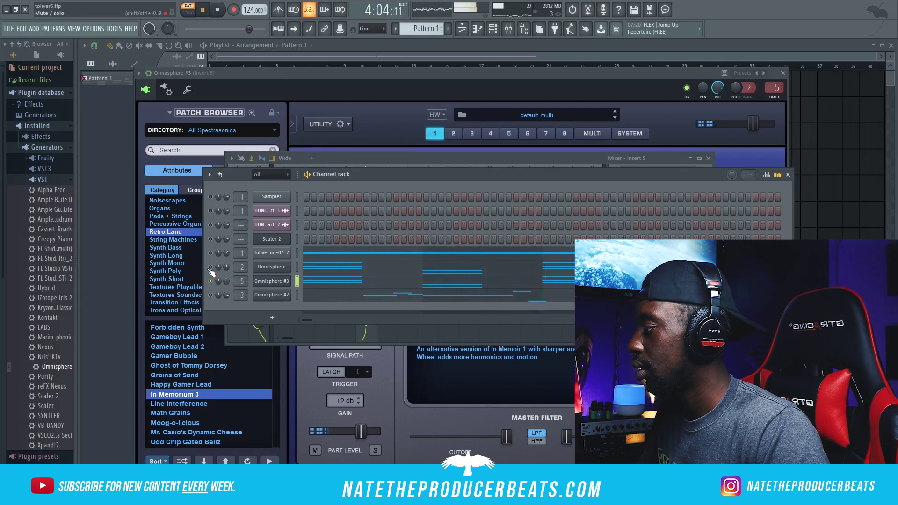
Strum the pasted Omnisphere #3 chords with the strumizer, staggering the note start times while listening, and accept the result
right_click(257, 283)
click(306, 284)
key(space)
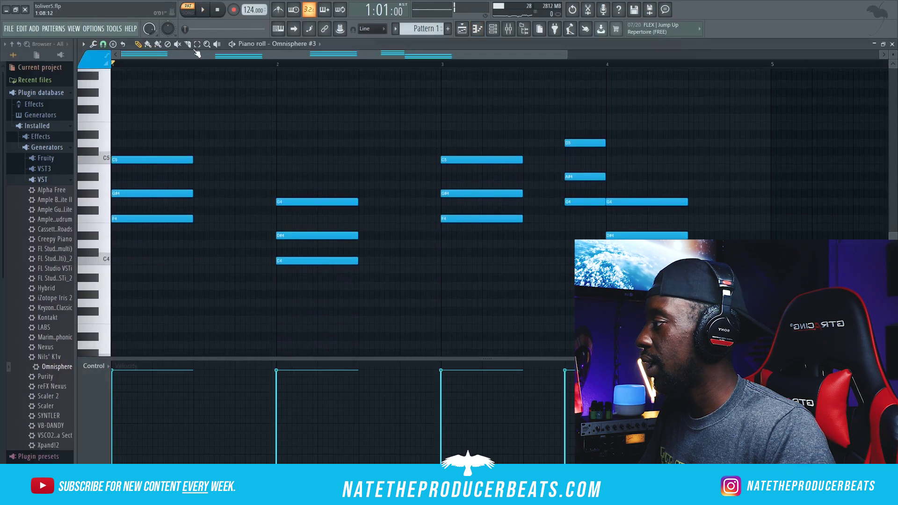
key(alt+s)
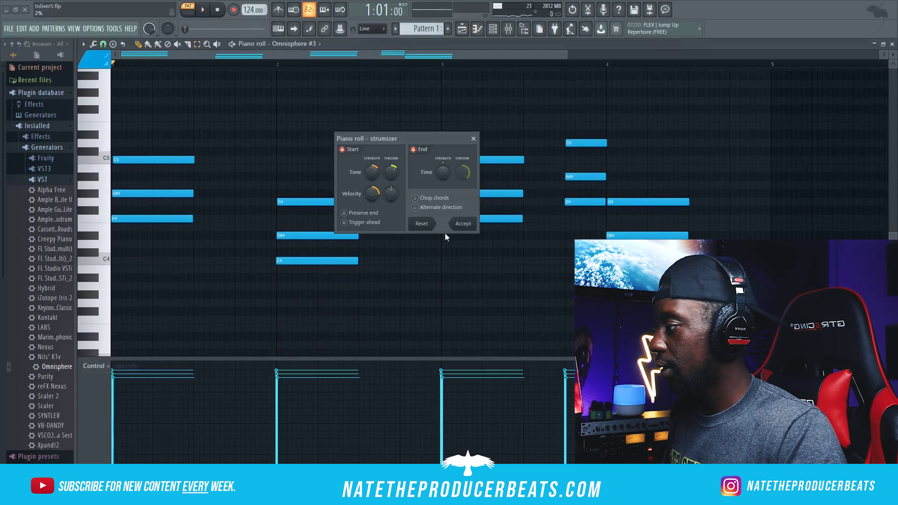
key(space)
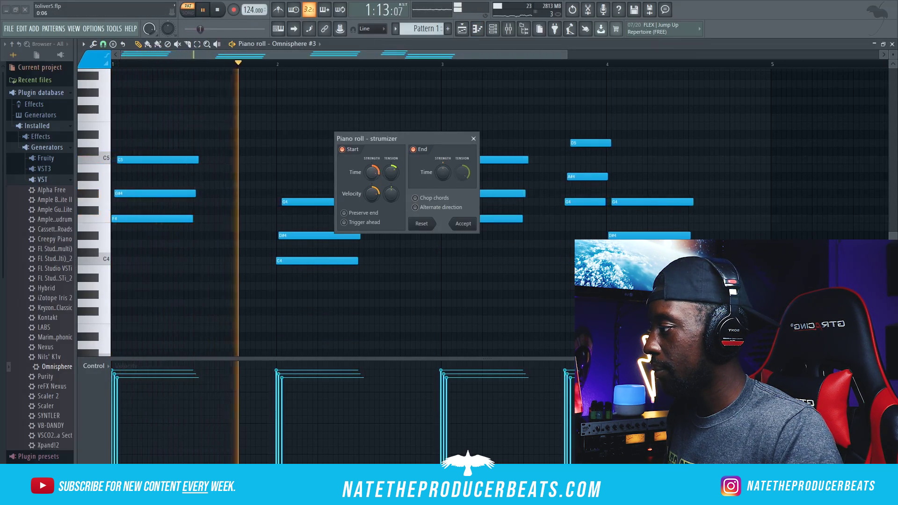
drag(372, 178, 378, 174)
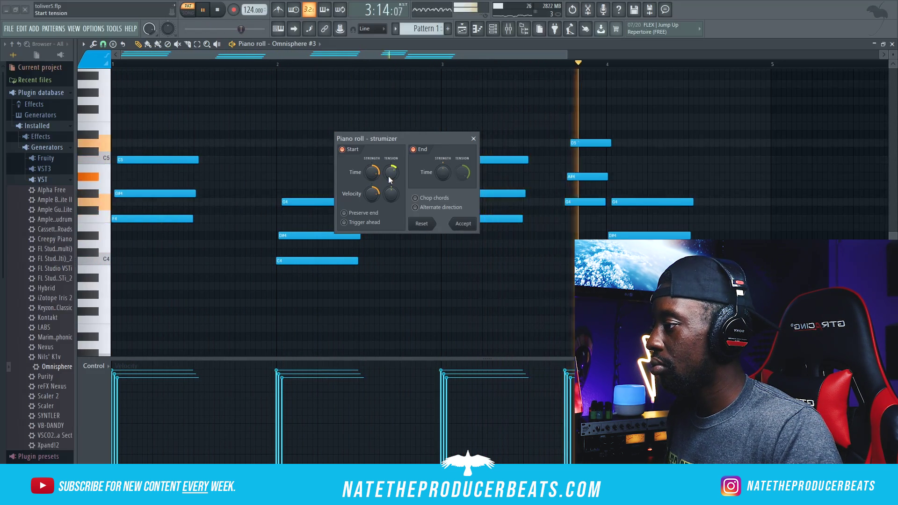
click(463, 224)
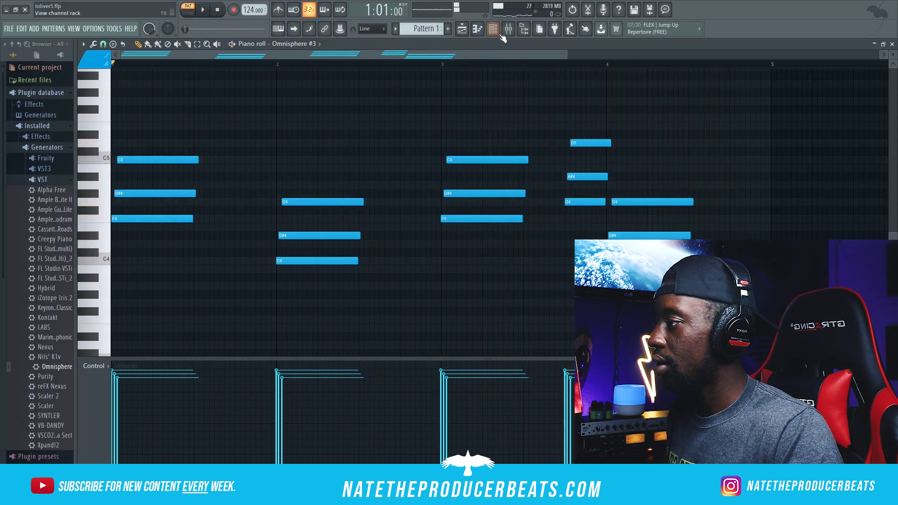
Raise the high-pass cutoff of Fruity Parametric EQ 2 on Insert 5 to about 264 Hz during playback
click(508, 29)
key(space)
drag(328, 224, 384, 223)
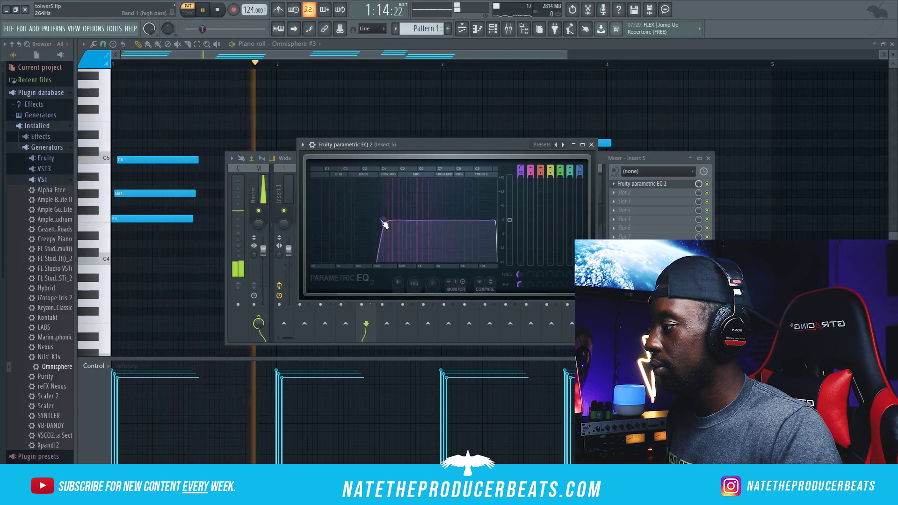
key(space)
click(592, 145)
Load Fruity Reeverb 2 into the second slot of Insert 5 and set its decay time to about 7.8 s
click(614, 192)
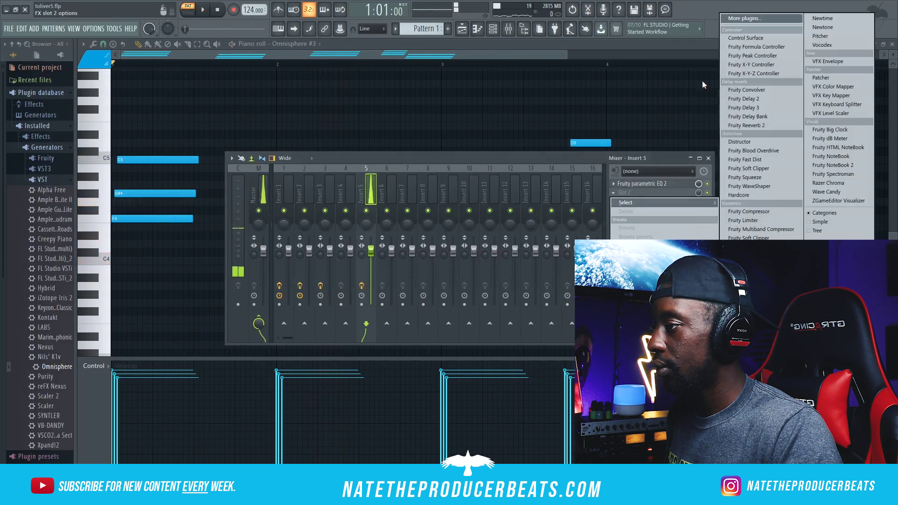
click(754, 126)
key(space)
drag(325, 142, 462, 167)
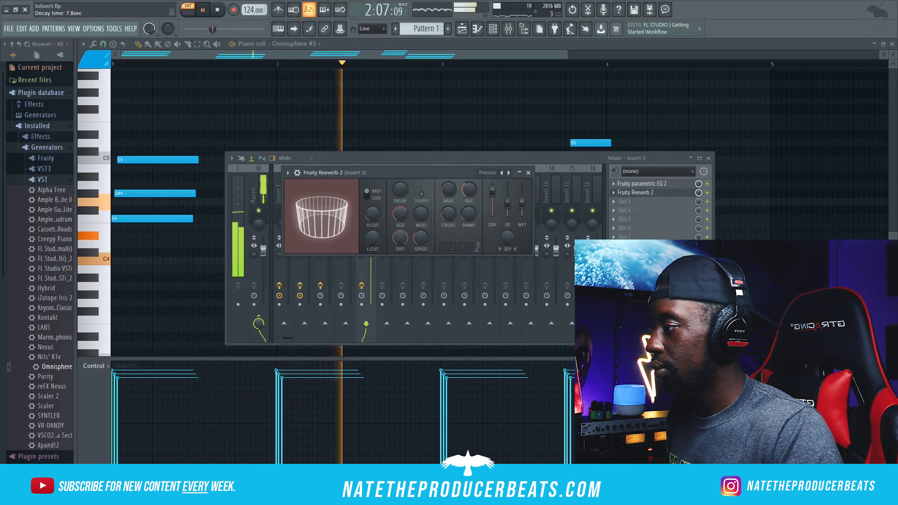
click(529, 172)
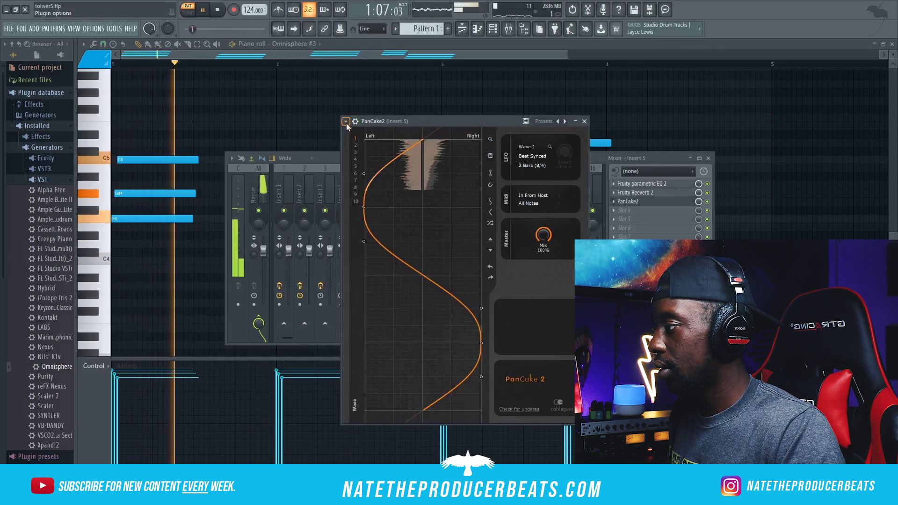
Apply a one-bar Left to Right preset to PanCake2 on Insert 5 and widen the panning curve's swing to the right channel
click(347, 121)
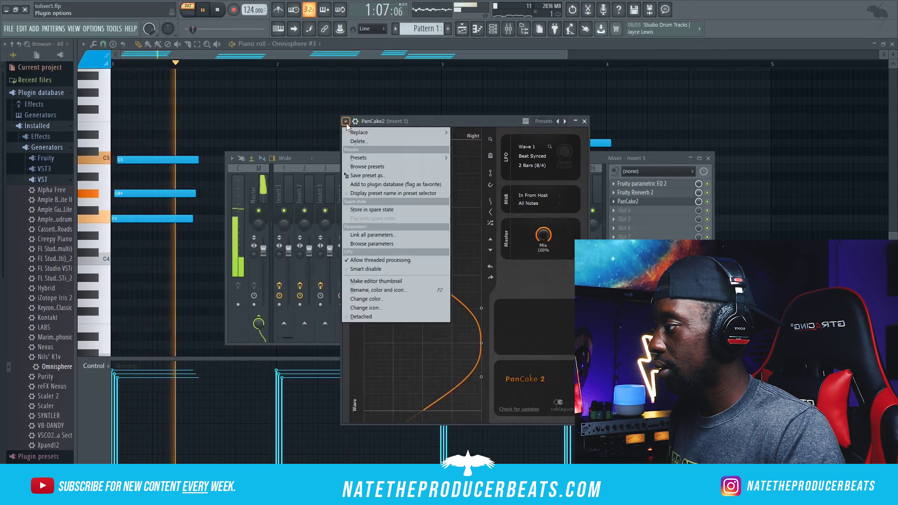
mouse_move(405, 159)
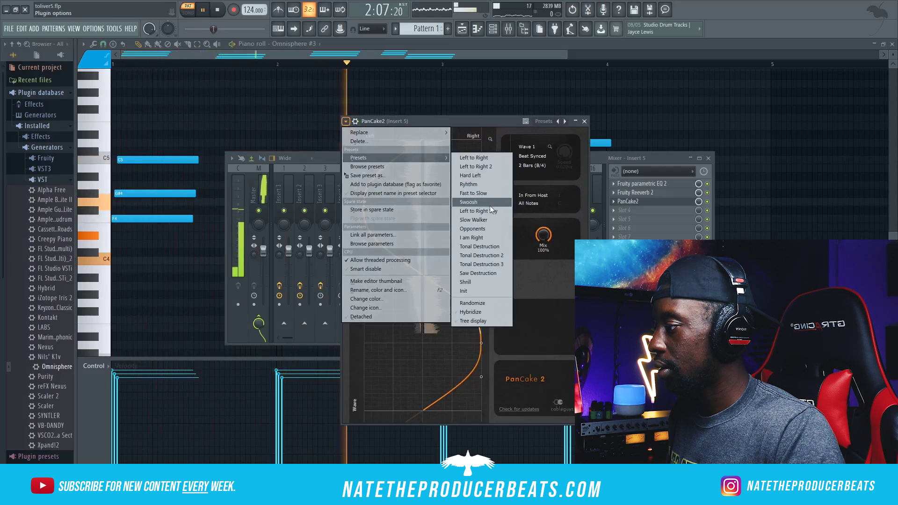
click(491, 211)
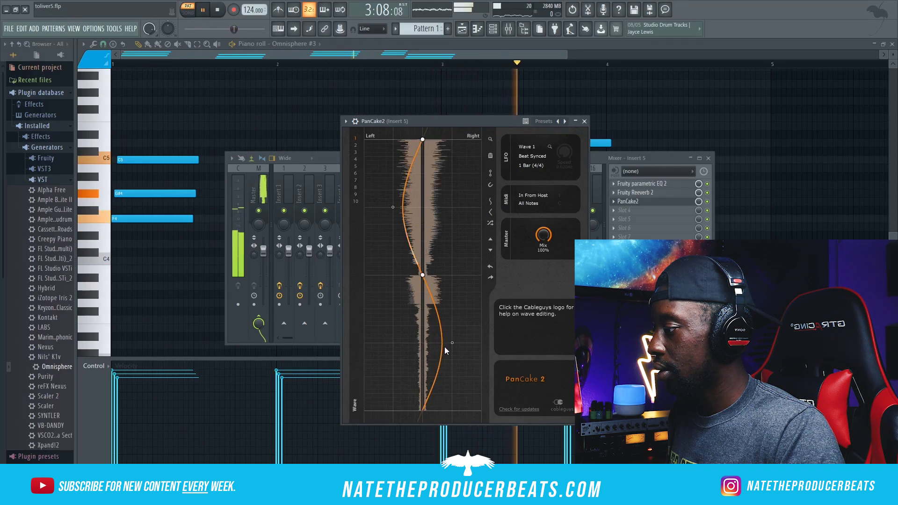
drag(452, 343, 464, 346)
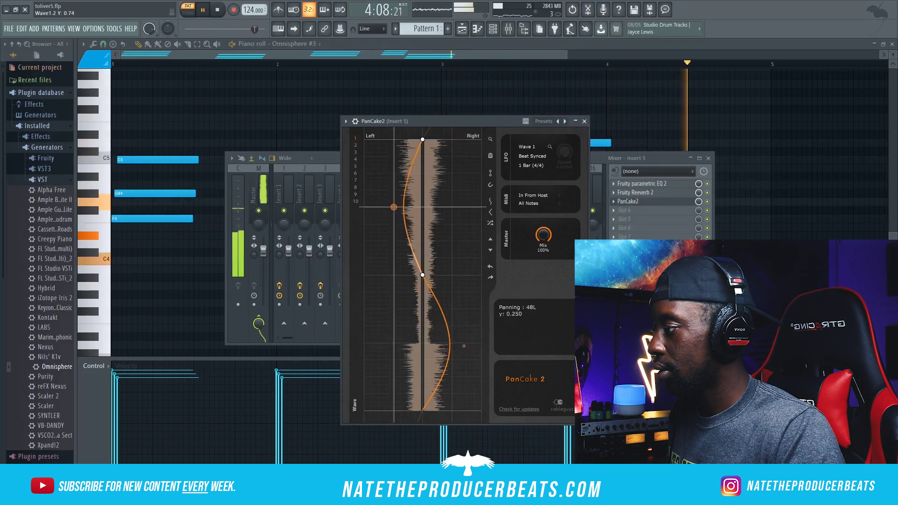
click(585, 122)
Fine-tune the volume of the Omnisphere #3 channel in the channel rack
click(494, 29)
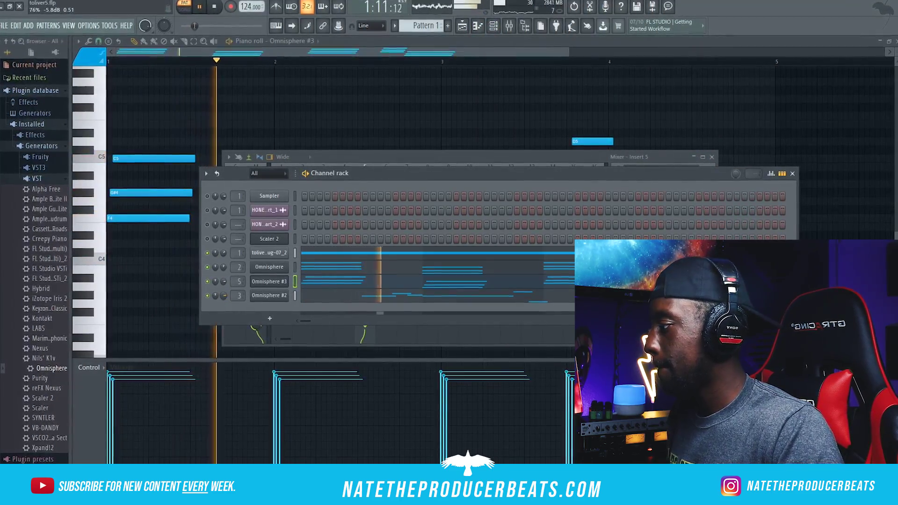
drag(223, 281, 223, 276)
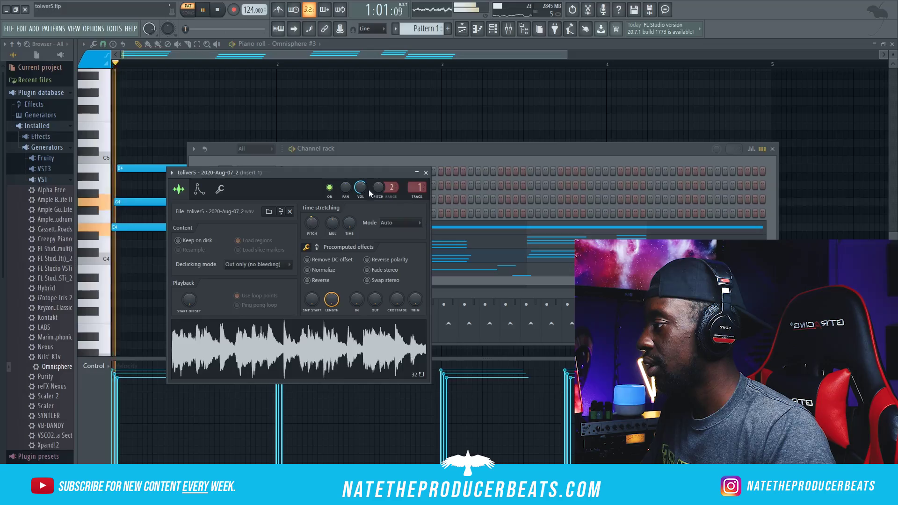
click(399, 149)
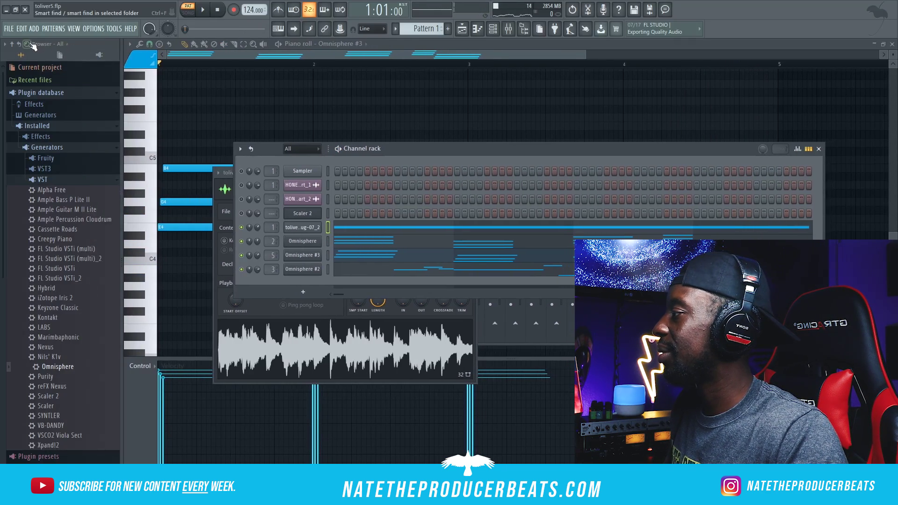
Find the Arcade instrument through the browser search and add it as a new channel with the Some Attitude kit
text(e)
key(Return)
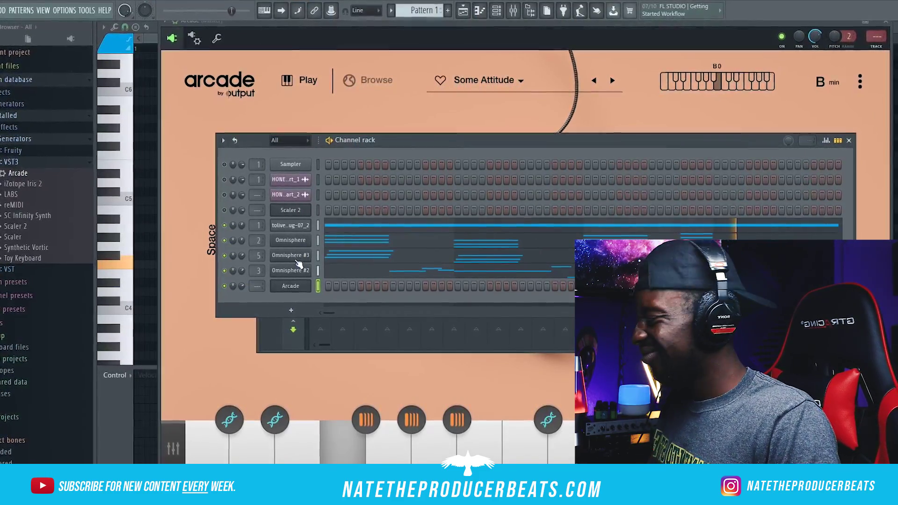
right_click(302, 284)
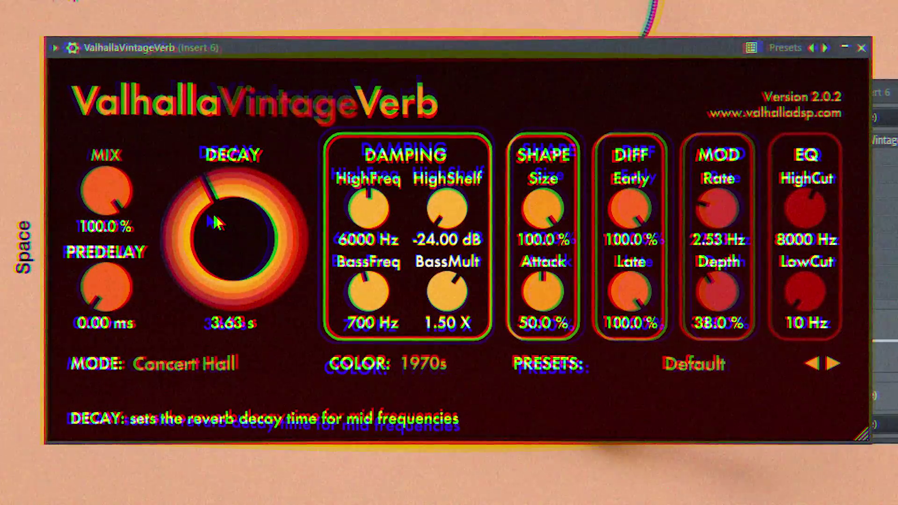
Lengthen the ValhallaVintageVerb decay on Insert 6 to about 4.11 s and lower its mix to about 94 %
drag(215, 220, 215, 218)
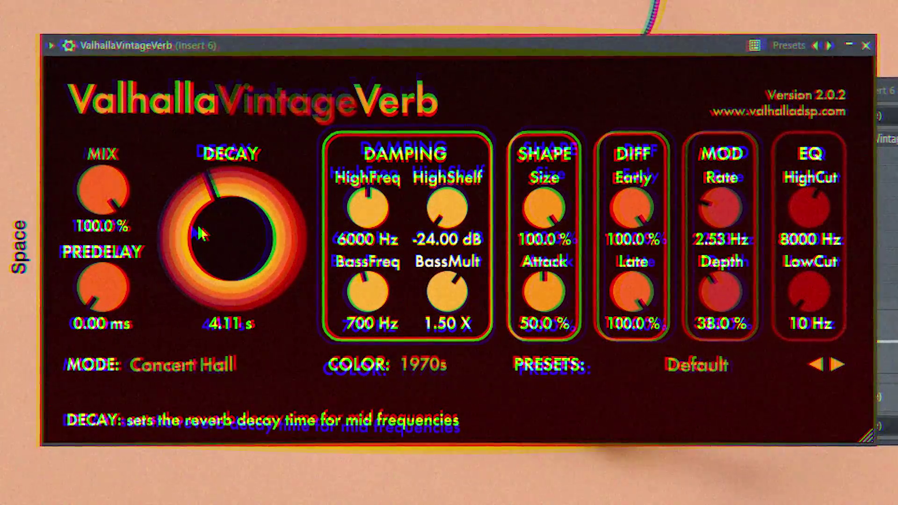
drag(112, 208, 96, 222)
drag(185, 191, 201, 215)
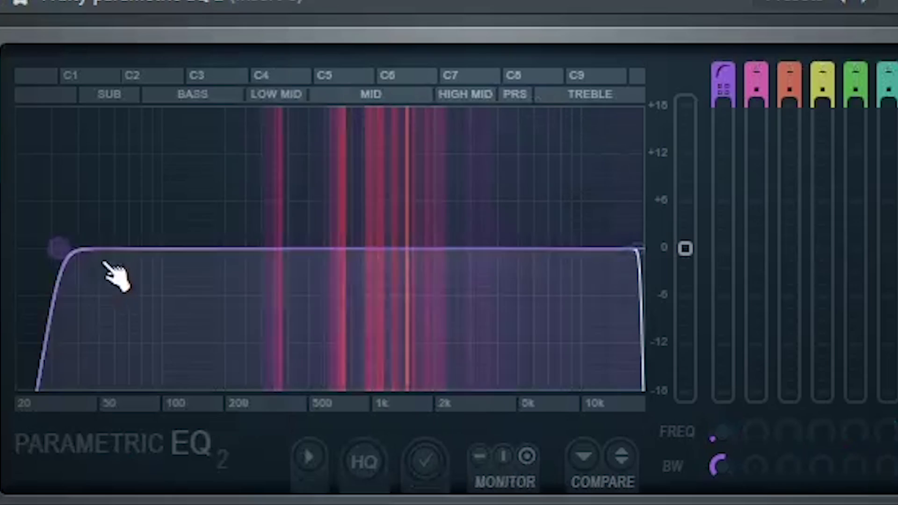
Raise the high-pass cutoff and lower the low-pass cutoff of Fruity Parametric EQ 2 on Insert 6
drag(57, 248, 248, 249)
drag(639, 249, 570, 248)
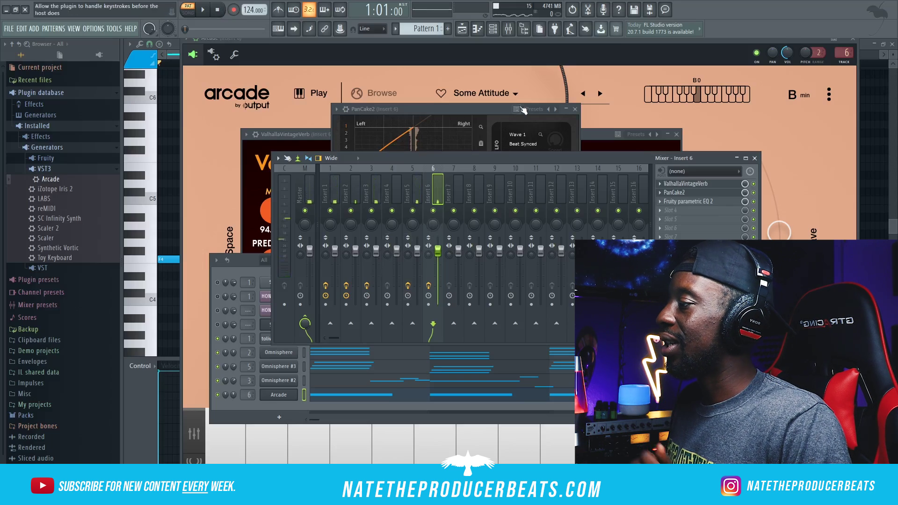
Clone the Arcade channel and browse the Lines library in the clone
click(493, 30)
right_click(279, 395)
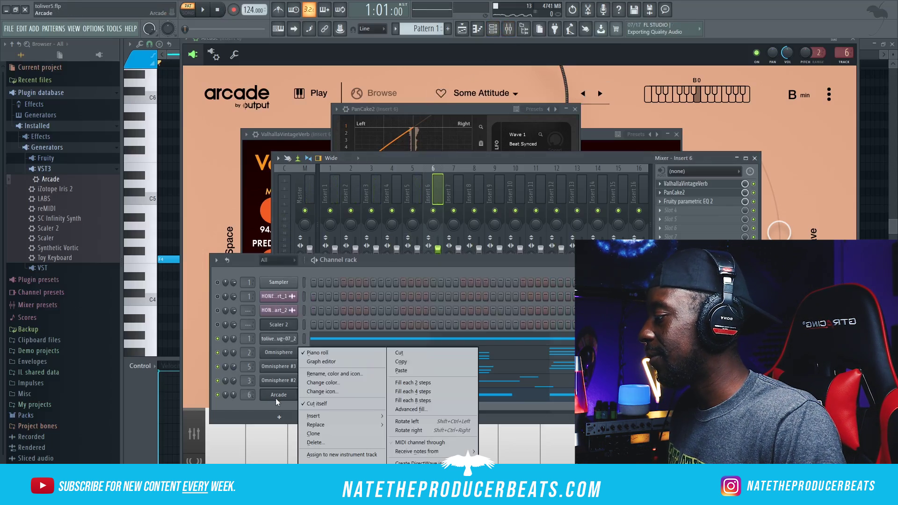
click(324, 435)
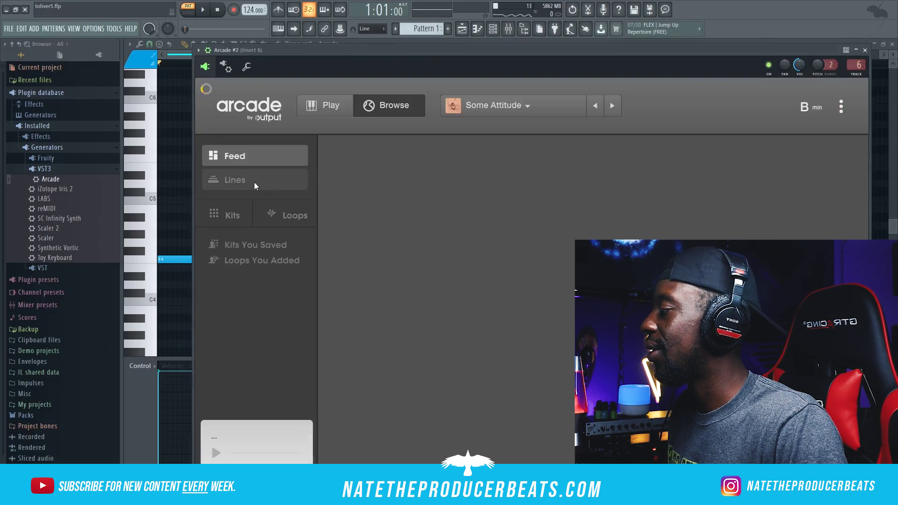
click(254, 181)
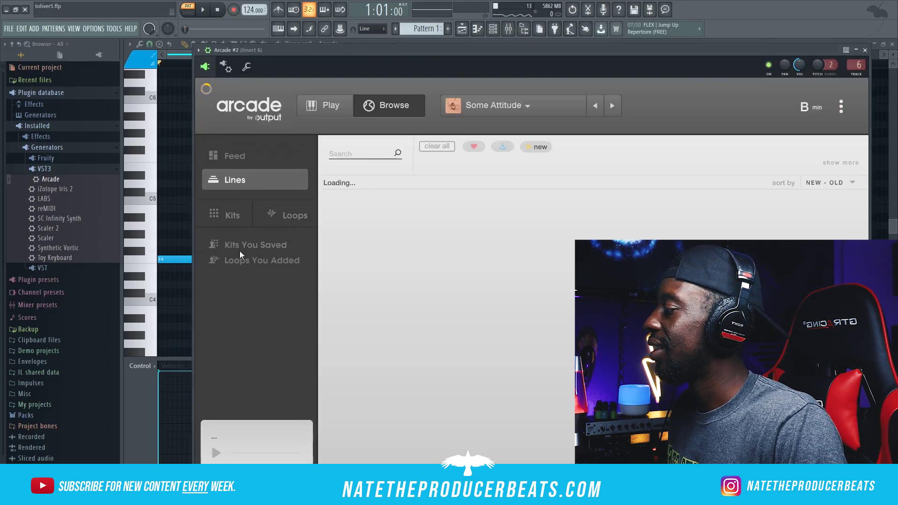
Open the piano roll of the Arcade #2 channel and stop playback
click(493, 32)
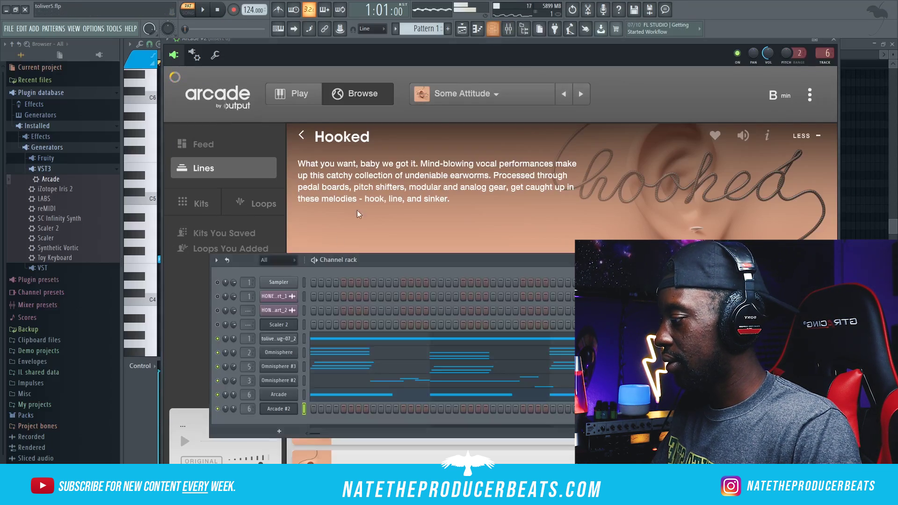
right_click(281, 409)
click(323, 354)
key(space)
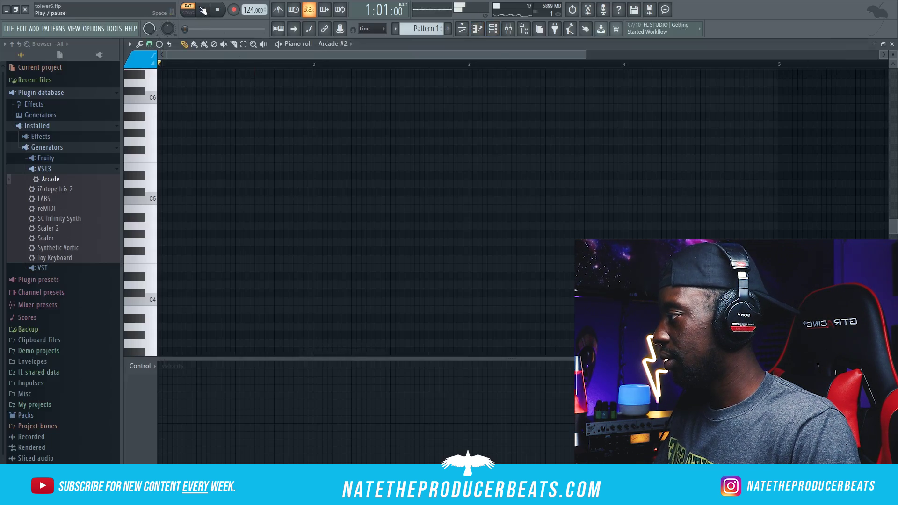
Check the first Arcade channel's notes in its piano roll and reposition the channel rack during playback
key(F6)
right_click(277, 394)
click(323, 352)
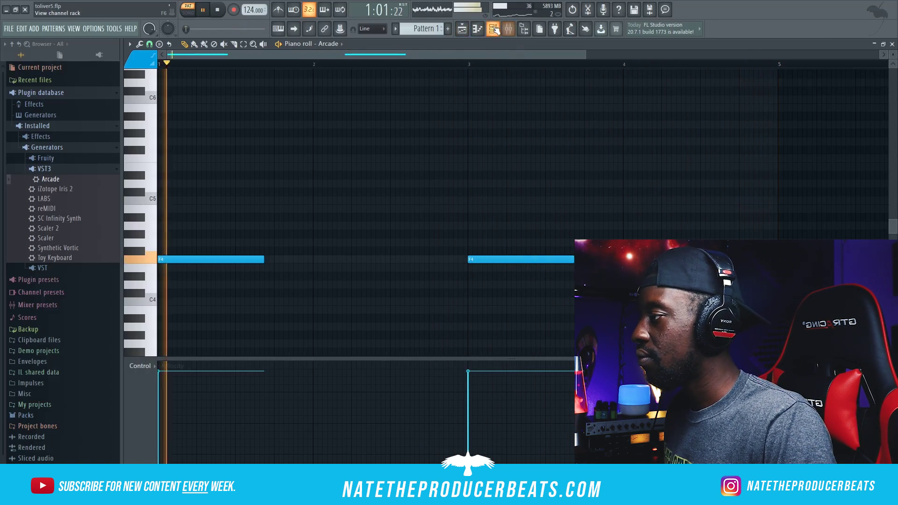
click(477, 29)
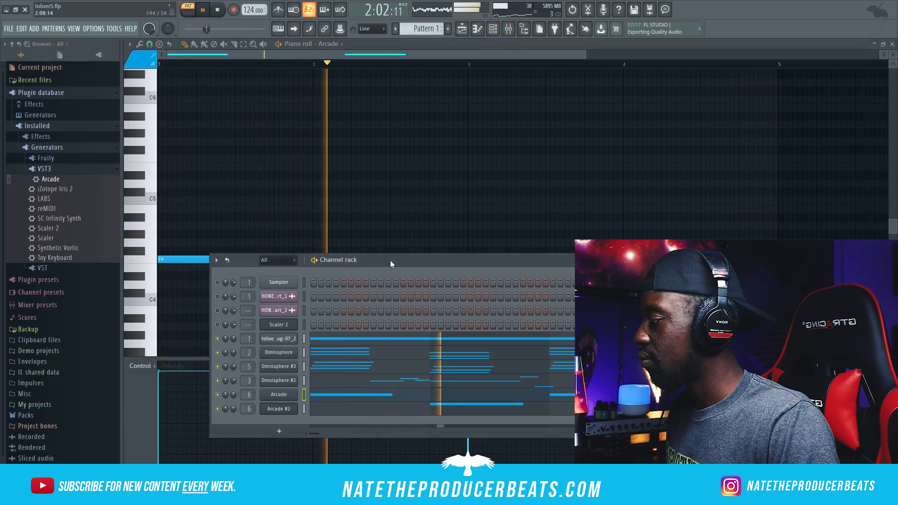
drag(391, 260, 401, 194)
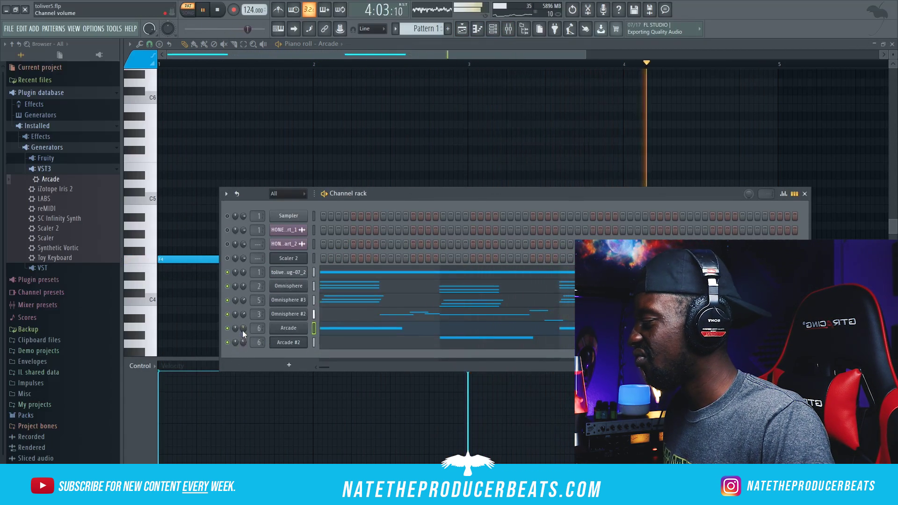
Add the Cassette Roads VST instrument as a new channel and place its plugin window higher up
click(44, 169)
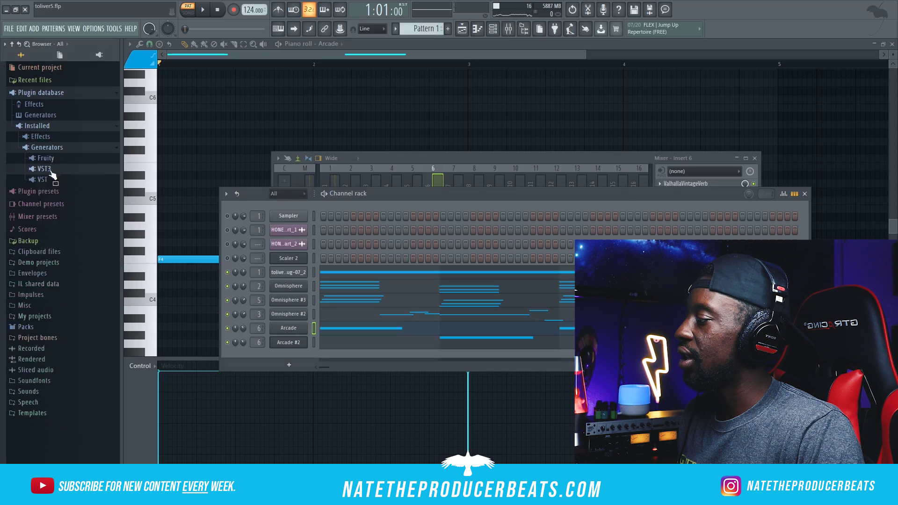
click(42, 179)
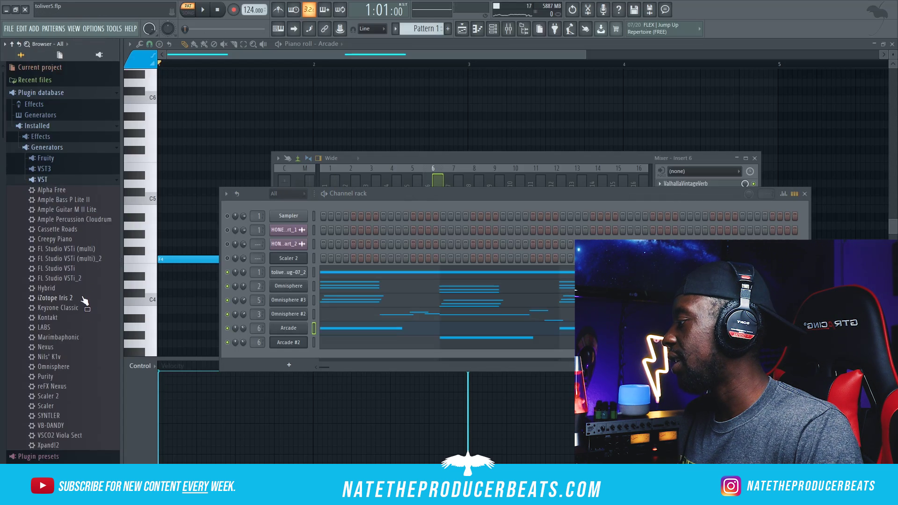
right_click(89, 234)
click(120, 239)
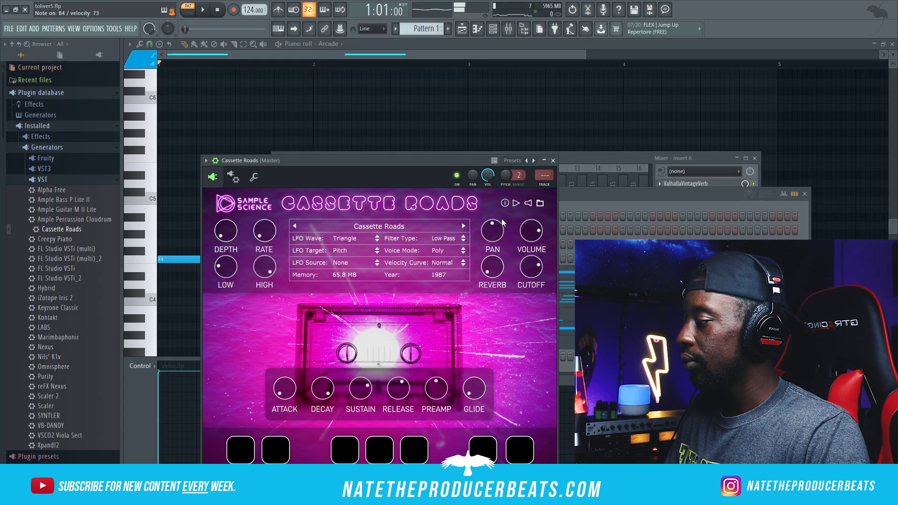
drag(438, 171, 517, 111)
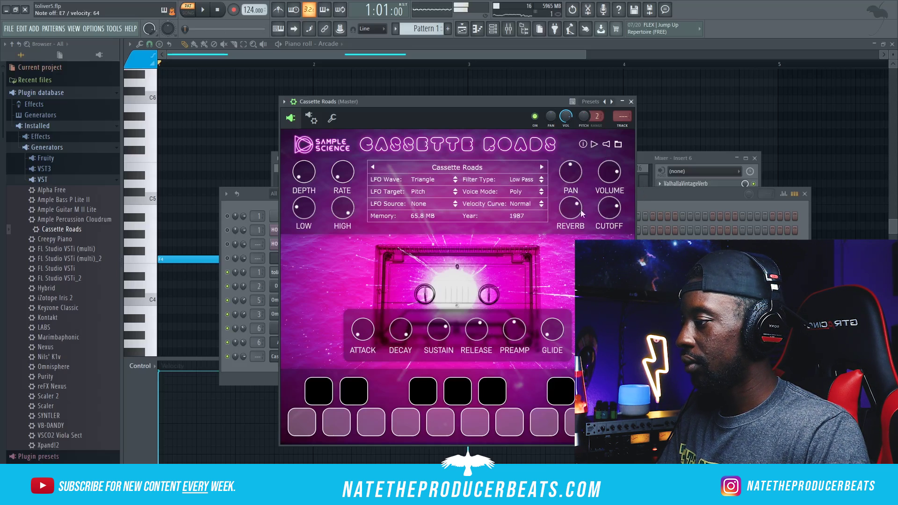
Copy the notes of the Omnisphere #3 channel and paste them into the Cassette Roads channel
click(673, 202)
right_click(306, 298)
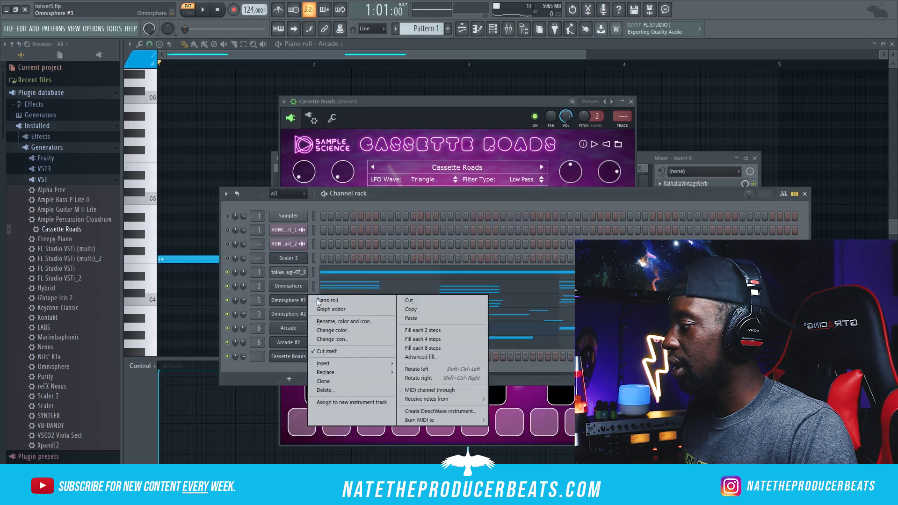
click(410, 309)
right_click(300, 356)
click(411, 367)
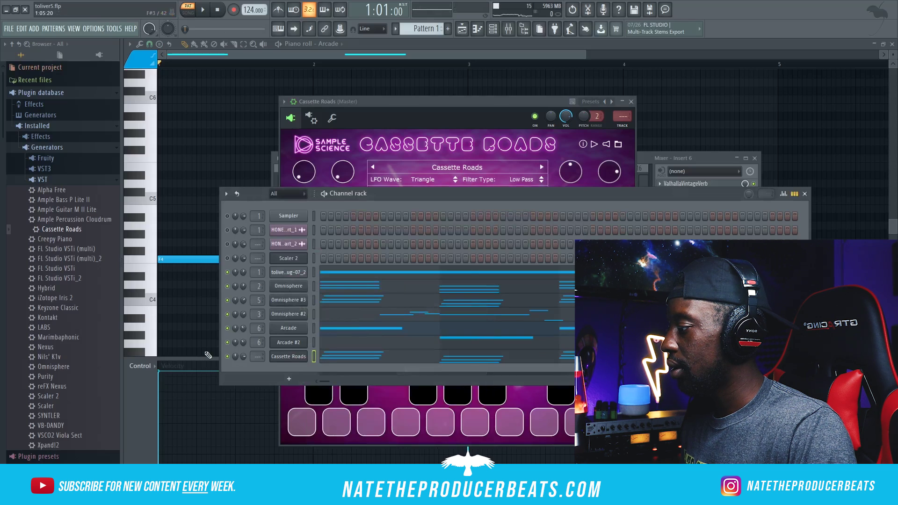
Solo the Cassette Roads channel, transpose its notes up two octaves in the piano roll and play the pattern
right_click(231, 360)
click(258, 341)
right_click(299, 356)
click(326, 350)
key(ctrl+Up)
scroll(323, 235, down, 2)
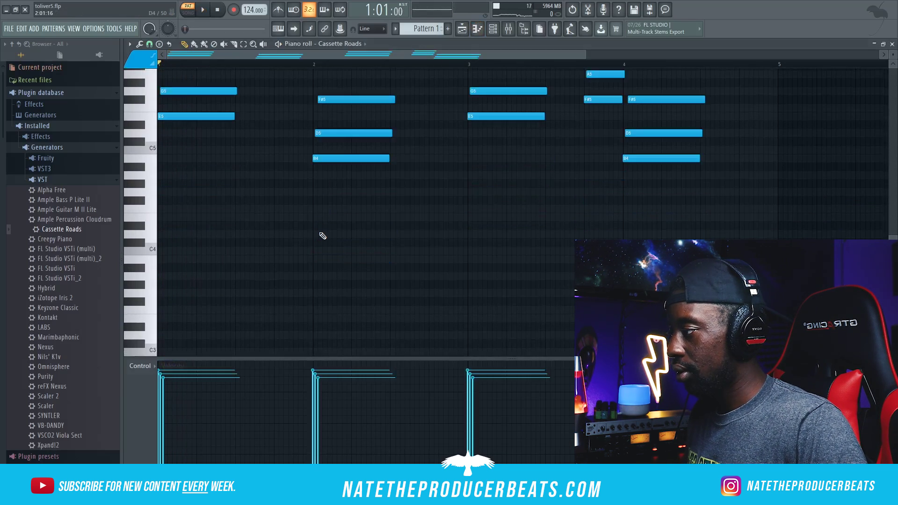
scroll(323, 236, up, 6)
key(ctrl+Up)
key(space)
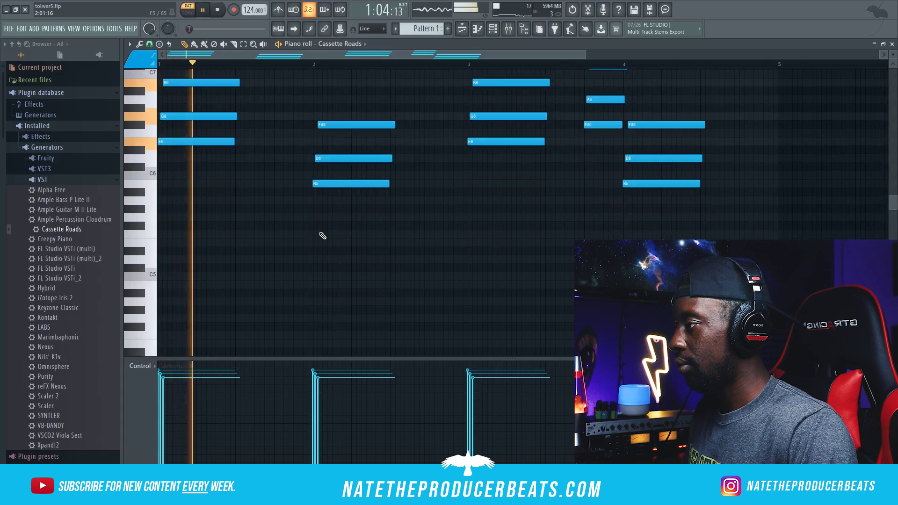
Add a short D7 note near the end of bar 2 and a short E6 note near the end of bar 4
scroll(385, 147, up, 5)
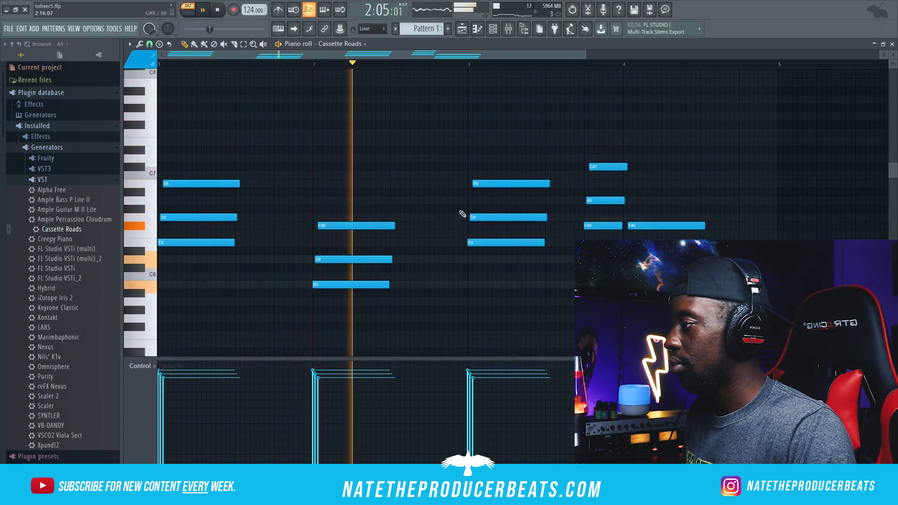
click(434, 150)
key(space)
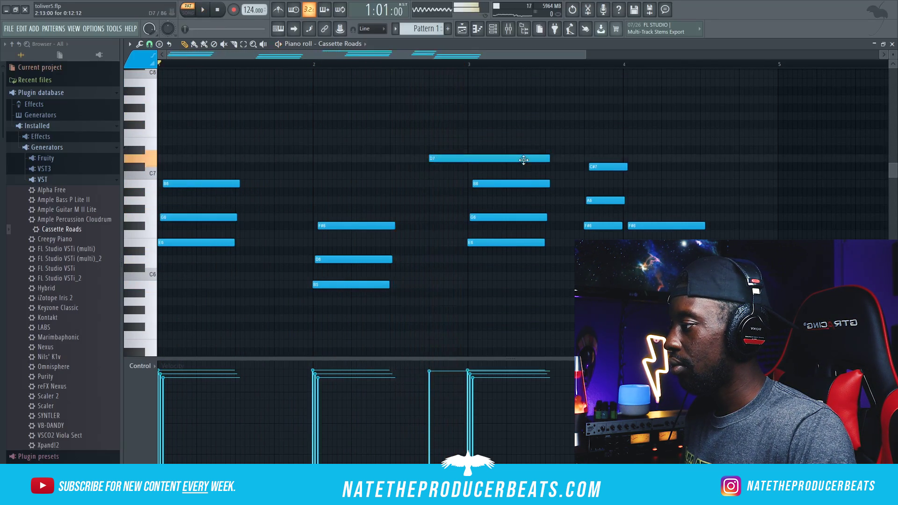
key(space)
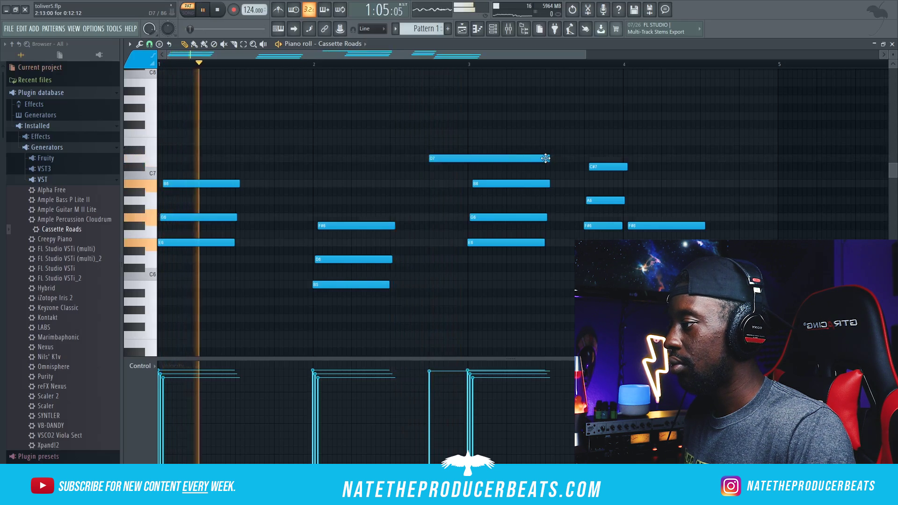
drag(549, 158, 452, 167)
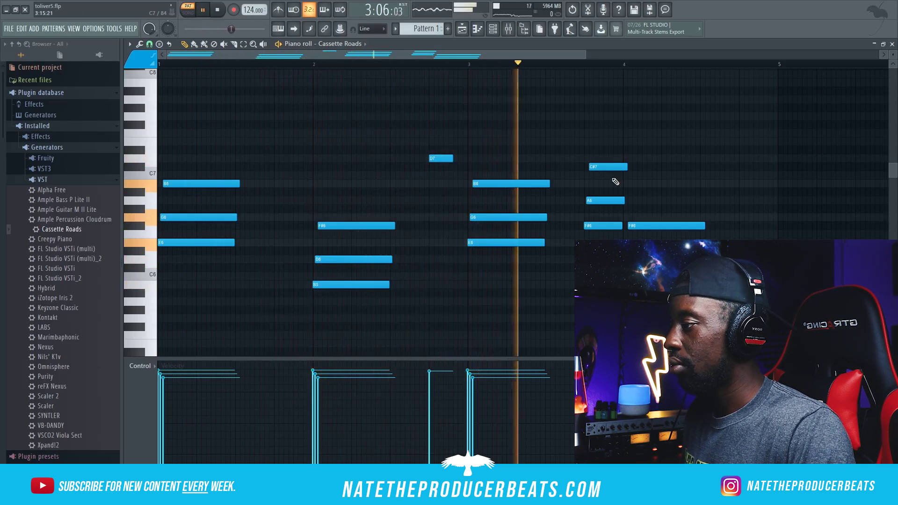
scroll(692, 186, down, 2)
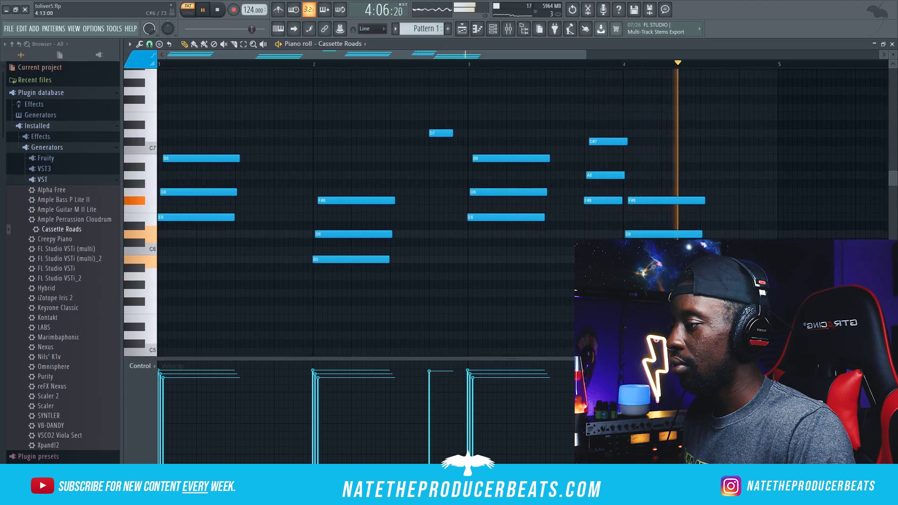
key(space)
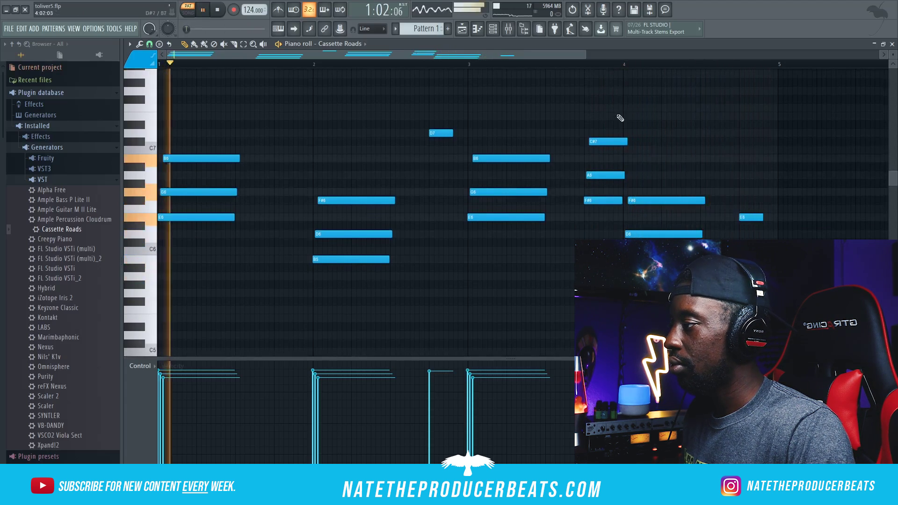
Route Cassette Roads to Insert 8 with Acon Digital Multiply, trying the Piano strings preset and then another factory preset
key(F6)
key(space)
scroll(258, 357, up, 1)
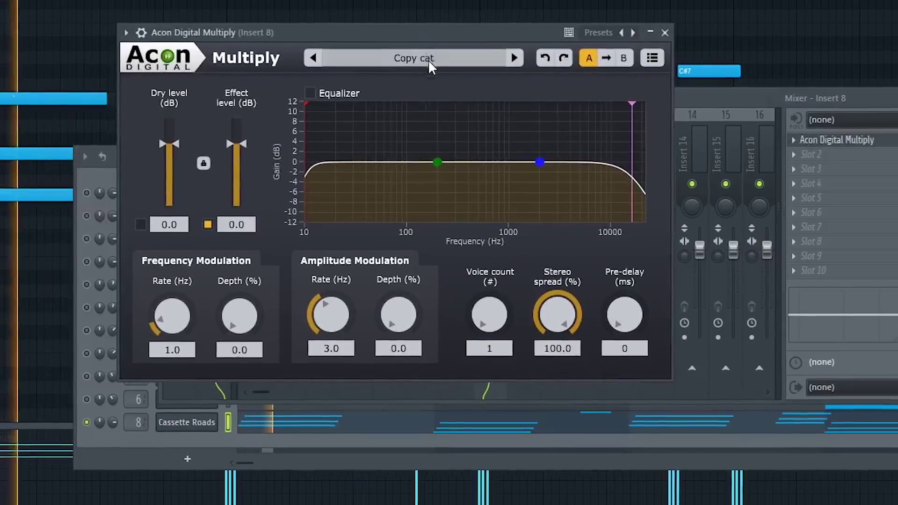
click(426, 59)
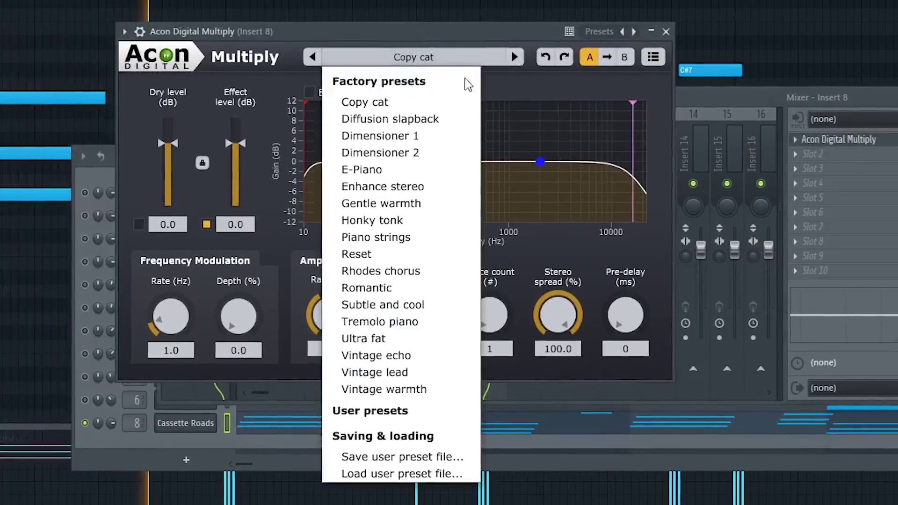
click(421, 237)
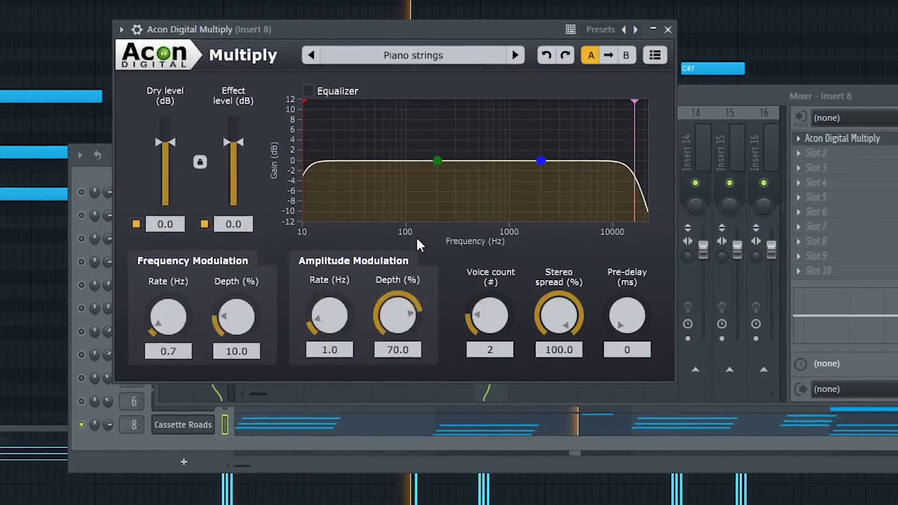
click(430, 52)
click(403, 278)
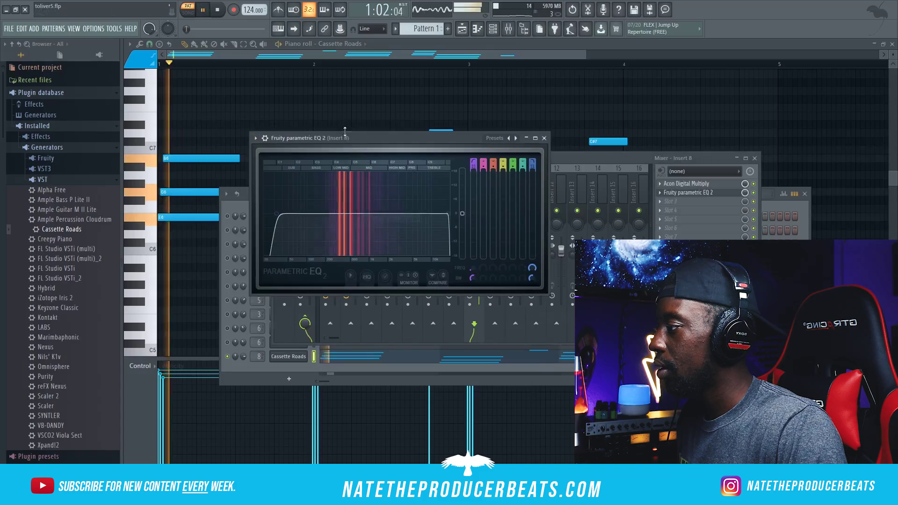
Raise the high-pass cutoff of Fruity Parametric EQ 2 on Insert 8 to about 202 Hz and close the equalizer
drag(385, 138, 455, 150)
drag(370, 223, 396, 223)
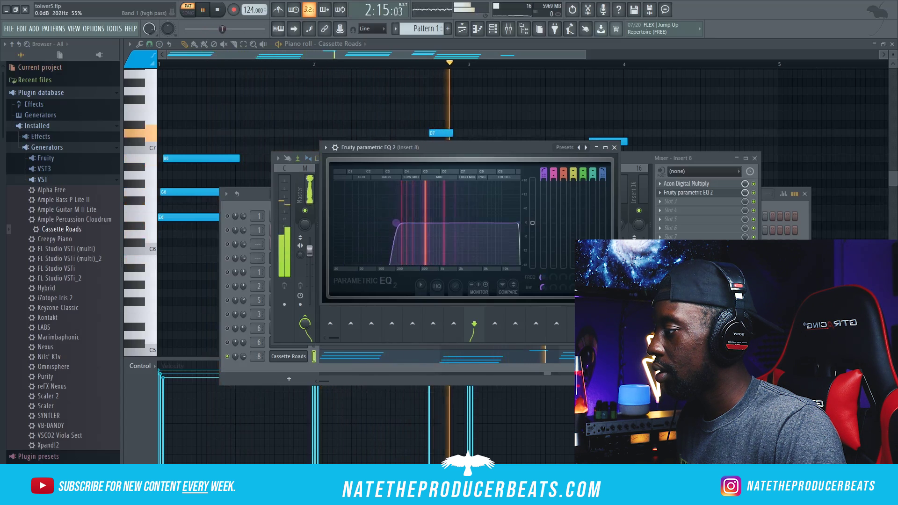
key(space)
click(614, 147)
Add the Wider plugin to slot 3 of Insert 8 and set its width to 72% during playback
click(671, 201)
mouse_move(671, 211)
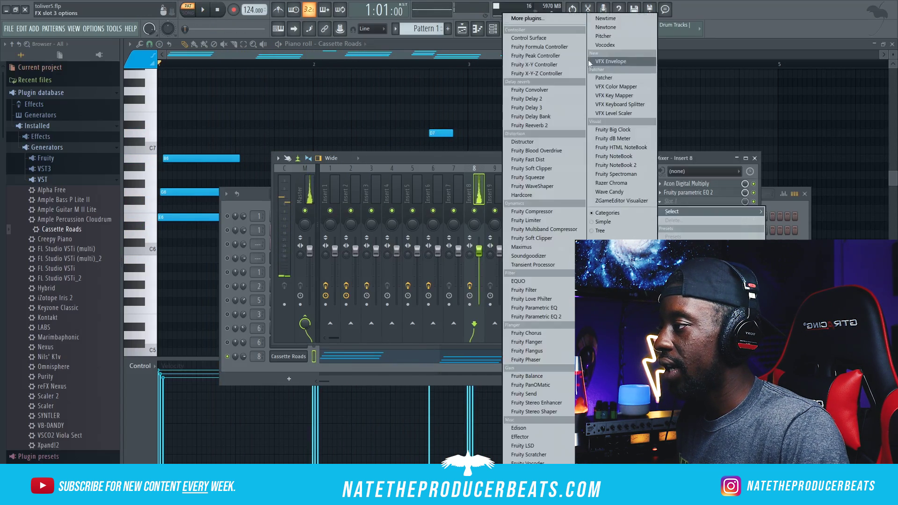
click(524, 18)
text(wider)
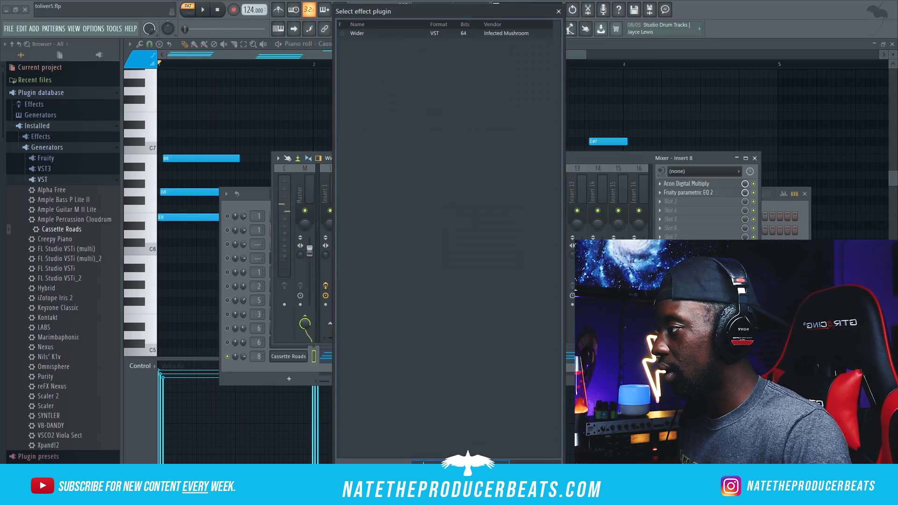
double_click(413, 33)
key(space)
drag(361, 139, 514, 194)
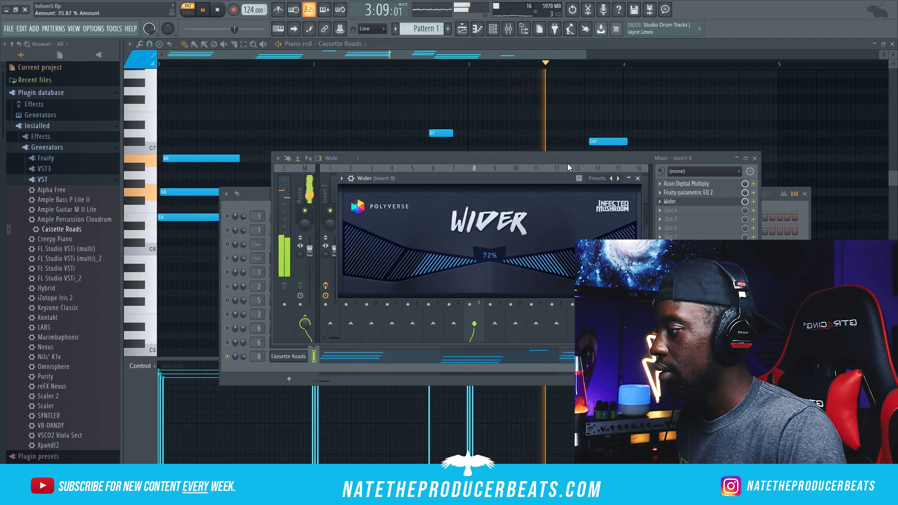
key(space)
click(638, 178)
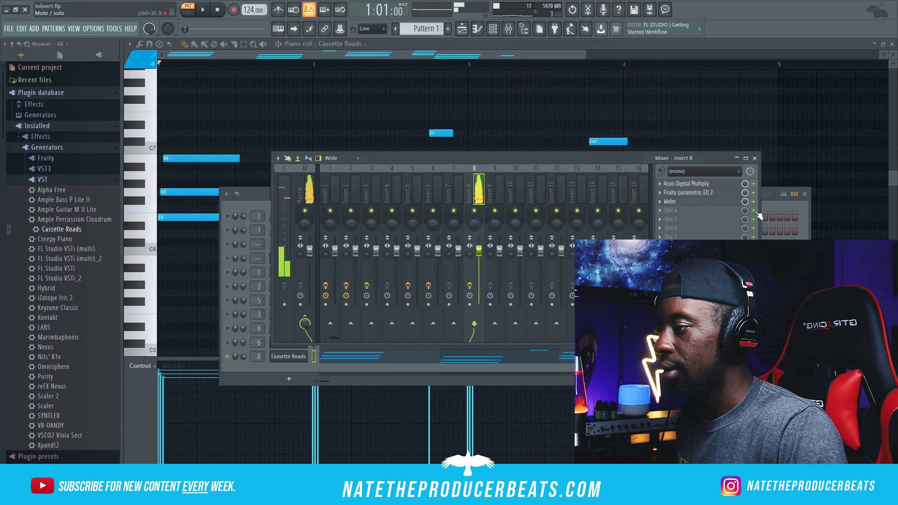
Play the pattern and unmute the Arcade, Omnisphere and audio melody channels above Cassette Roads one after another
click(773, 207)
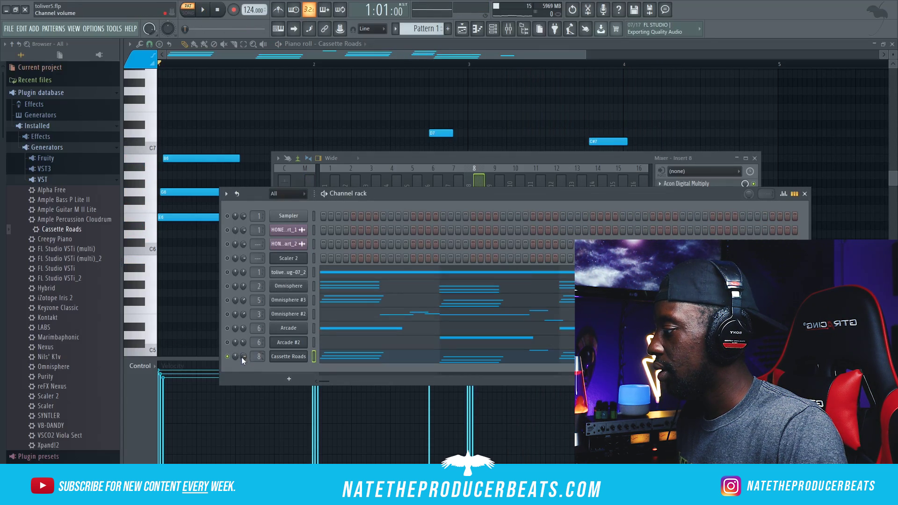
key(space)
click(227, 343)
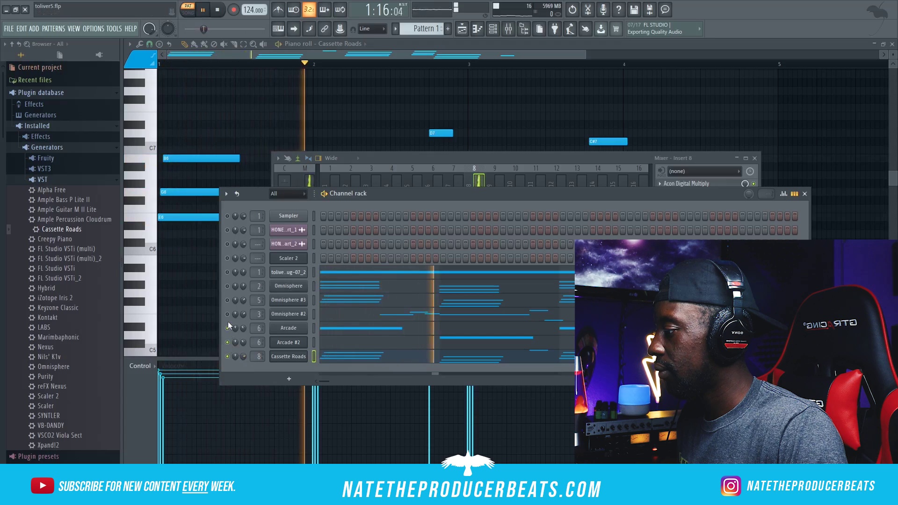
click(228, 328)
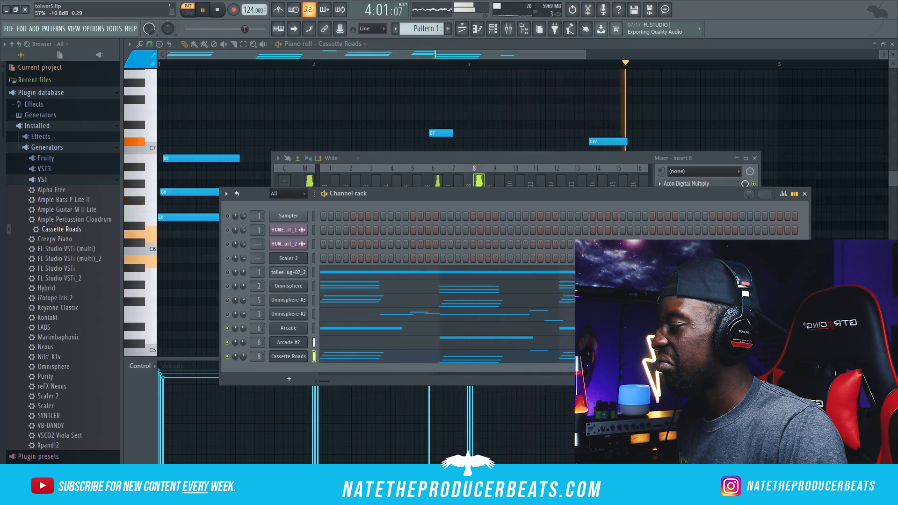
drag(227, 315, 228, 274)
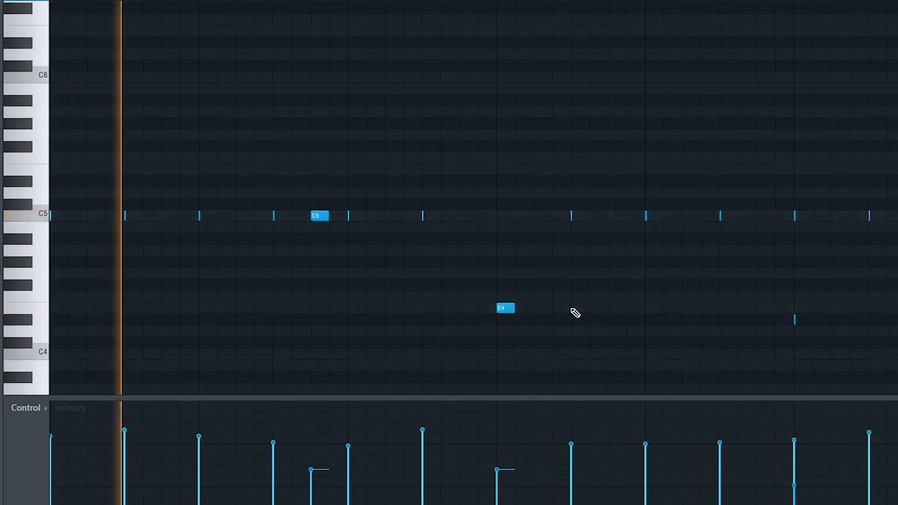
Add a second E4 note after the first one in the HIHAT (CANT SAY) piano roll
click(579, 307)
scroll(760, 339, down, 1)
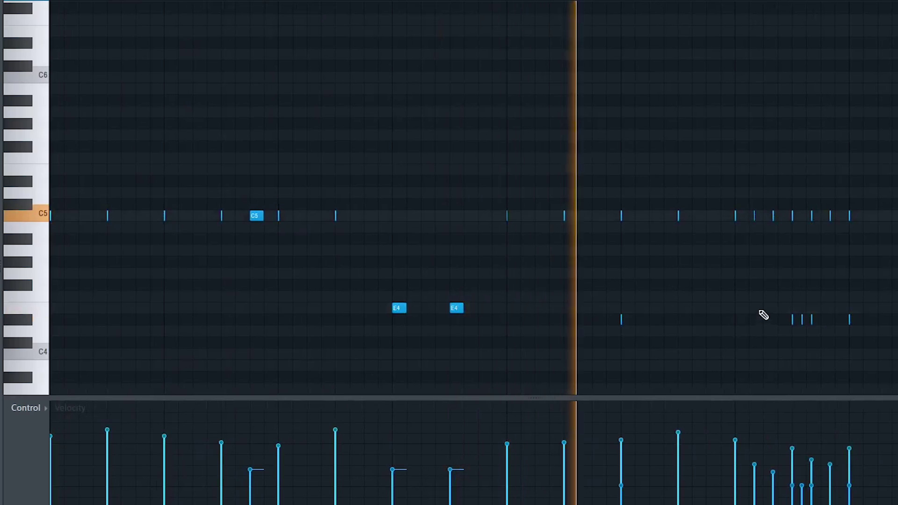
scroll(771, 293, down, 1)
scroll(775, 287, down, 4)
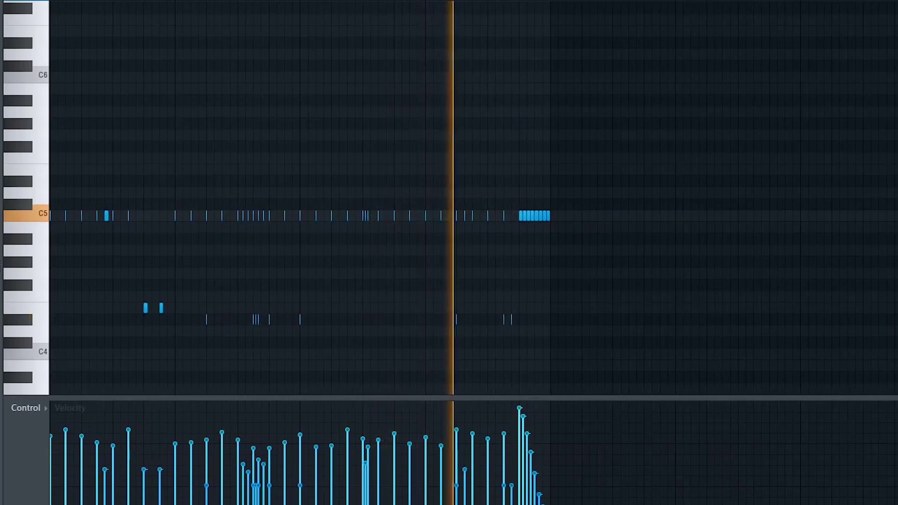
Return to the channel rack and pick the MZ Rim [Travis..RIP Screw #2] sample from the Percs folder
key(F6)
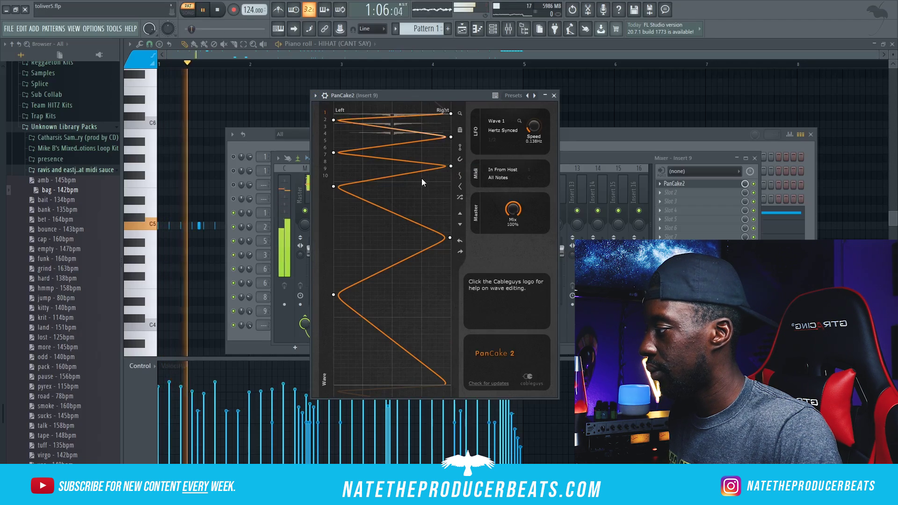
click(250, 332)
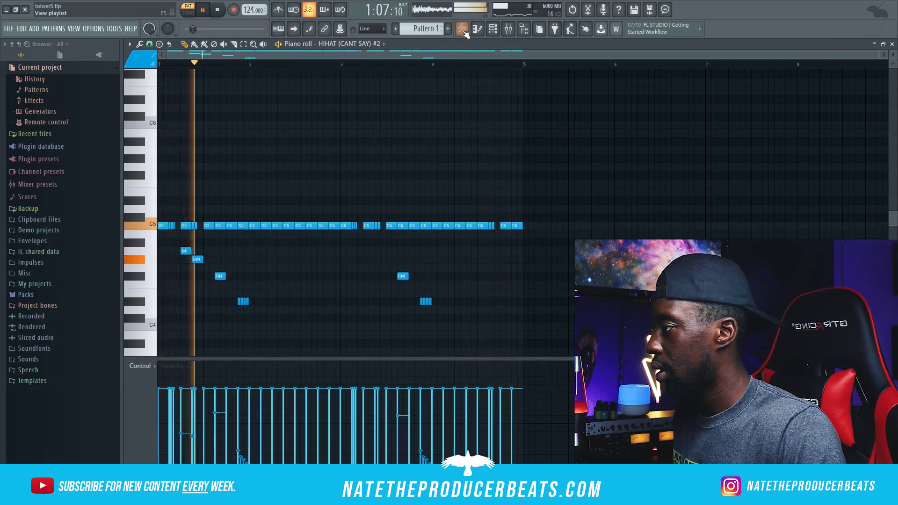
click(494, 29)
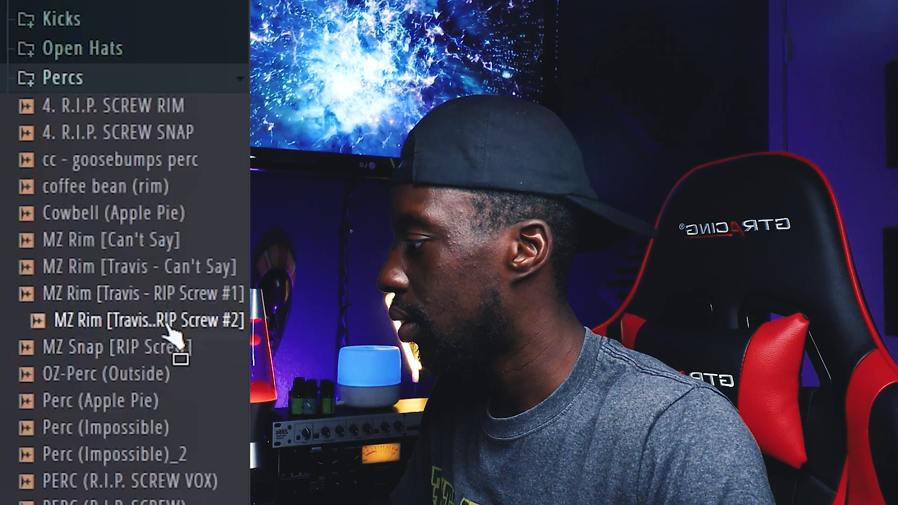
drag(165, 326, 172, 332)
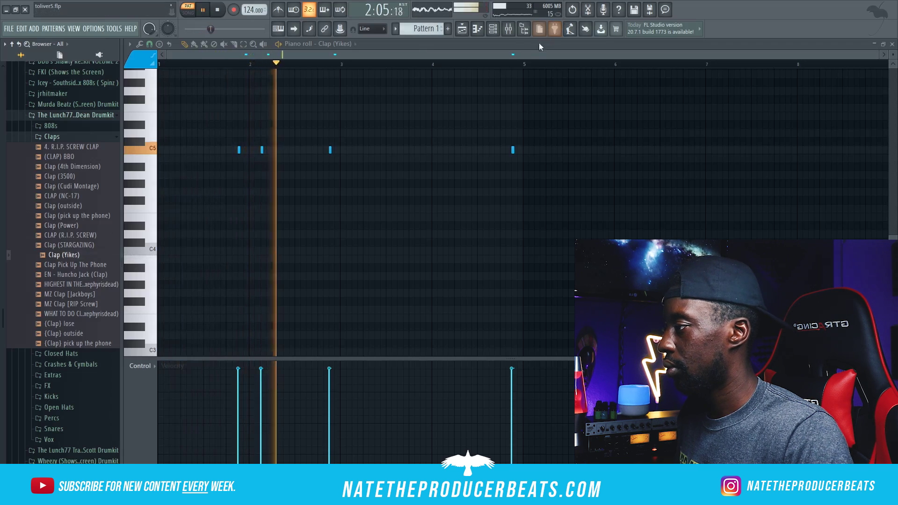
Stop playback and add Fruity Delay 3 to slot 2 of Insert 10 for the Clap (Yikes) channel
click(496, 31)
click(218, 10)
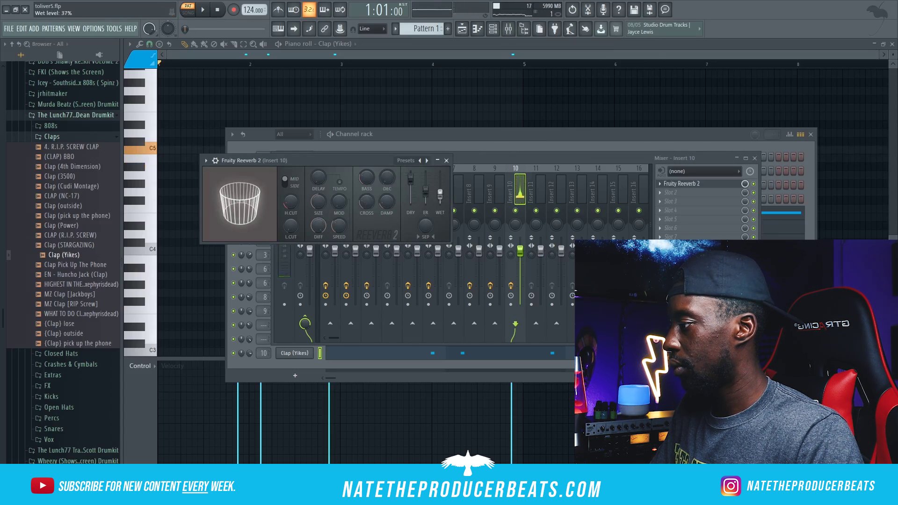
click(695, 192)
click(534, 107)
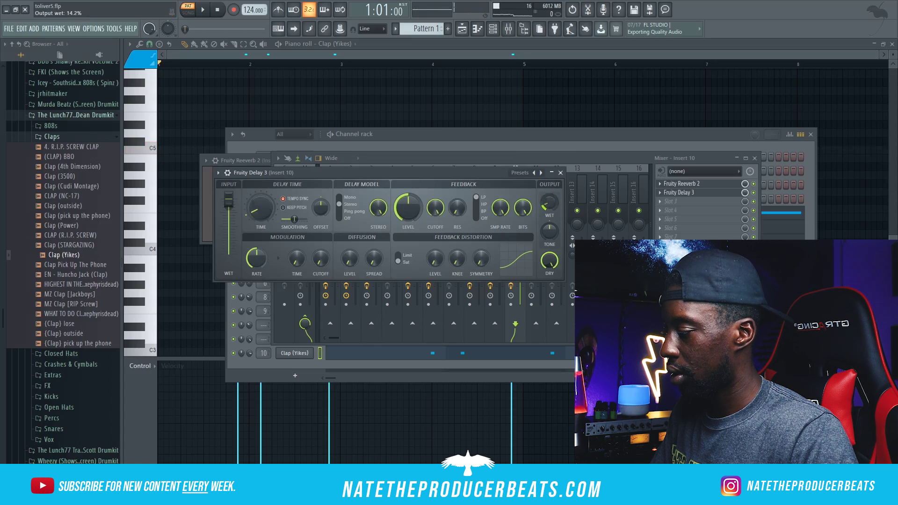
Add PanCake2 to slot 3 of Insert 10 and set its mix to about 87%
click(682, 210)
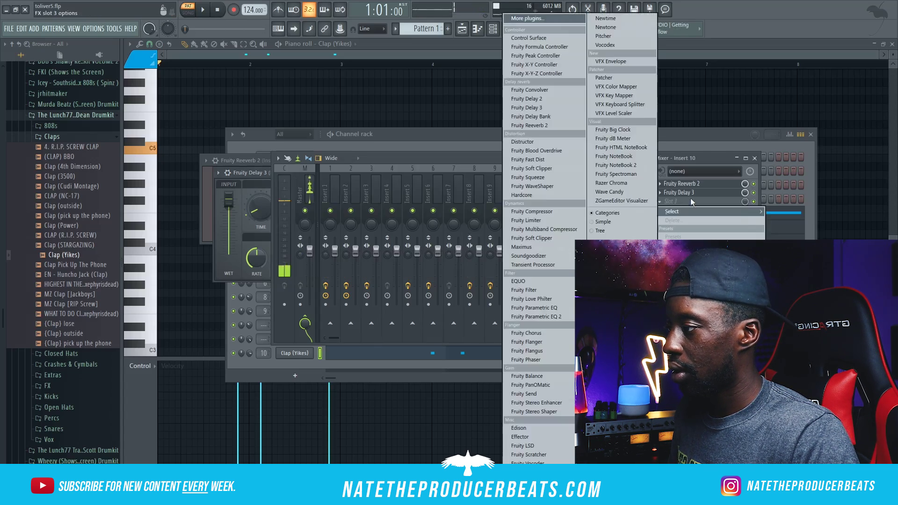
click(690, 198)
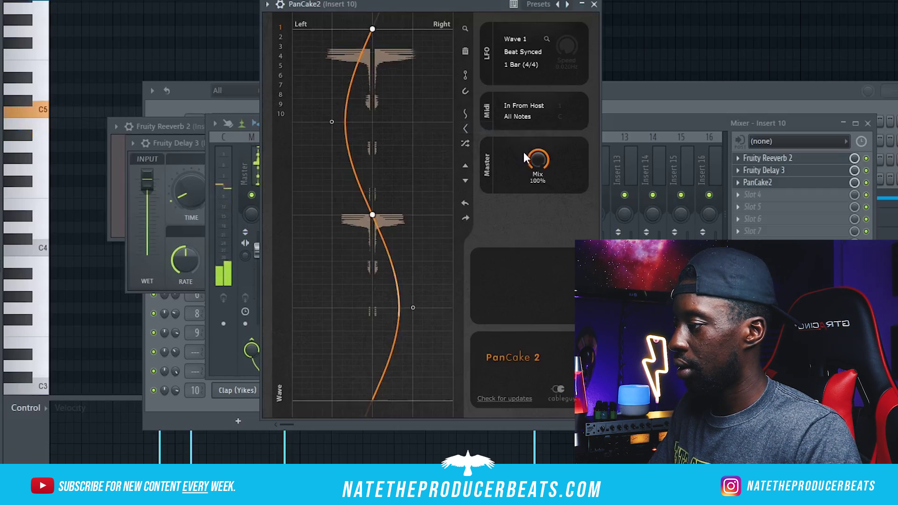
scroll(540, 164, down, 3)
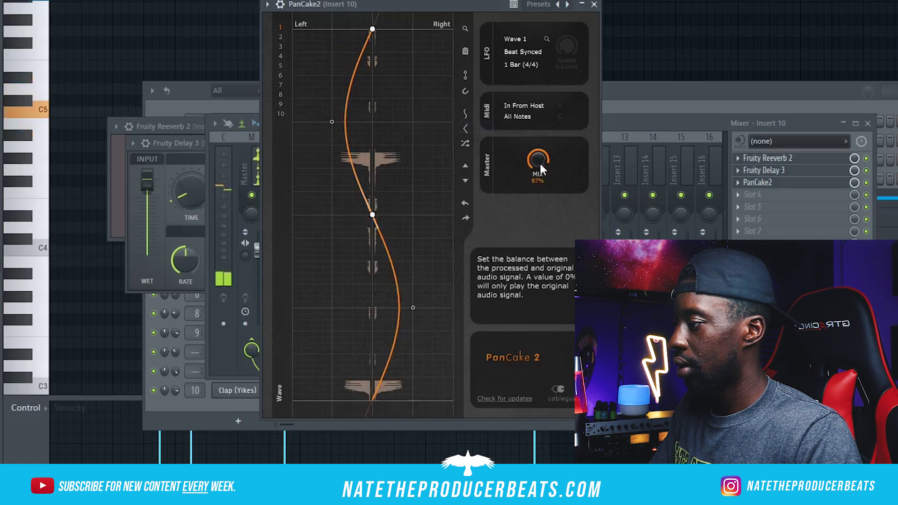
Return to the channel rack, play the pattern and raise the Clap (Yikes) channel's volume
click(809, 87)
key(space)
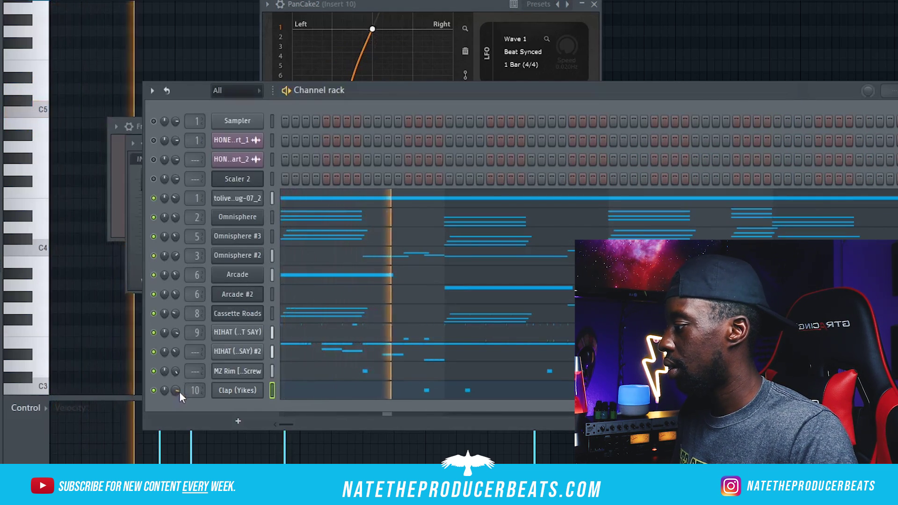
drag(177, 388, 176, 374)
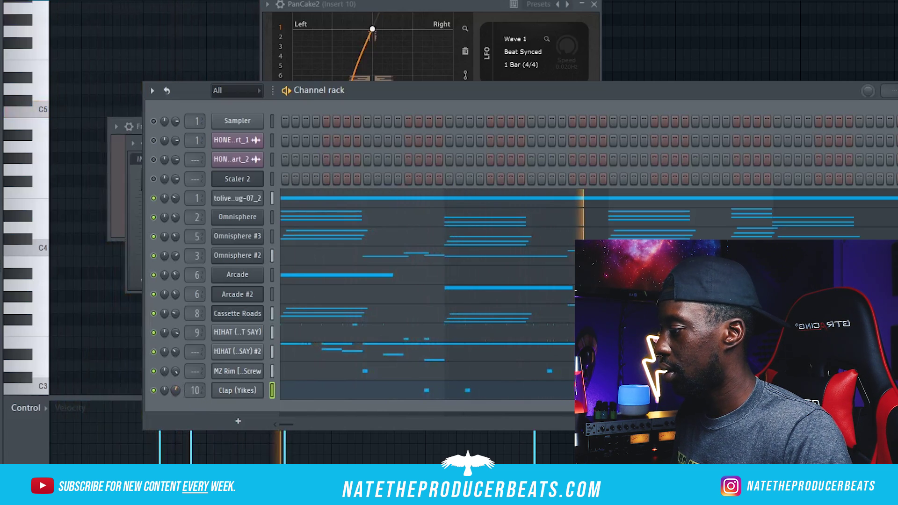
Revisit Fruity Delay 3 on Insert 10 and add Fruity parametric EQ 2 in slot 4 with a low cut and a treble boost
key(F9)
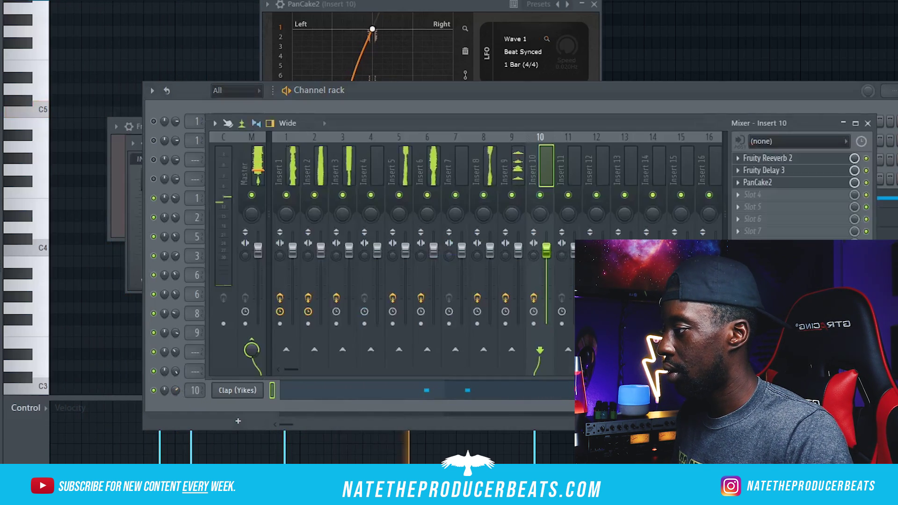
click(795, 171)
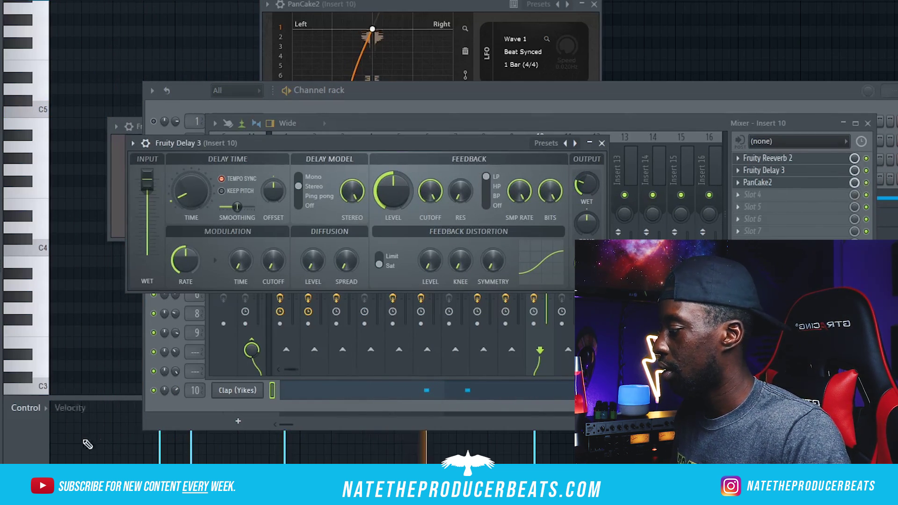
click(181, 387)
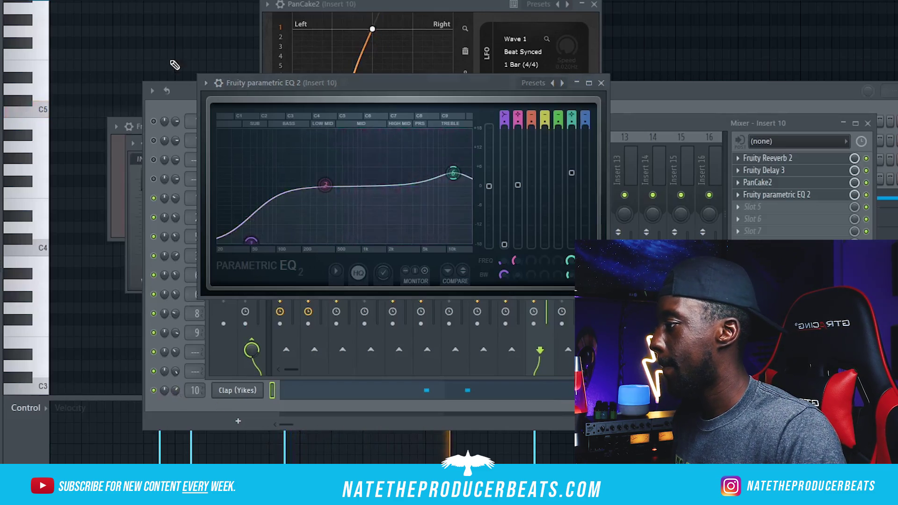
click(578, 84)
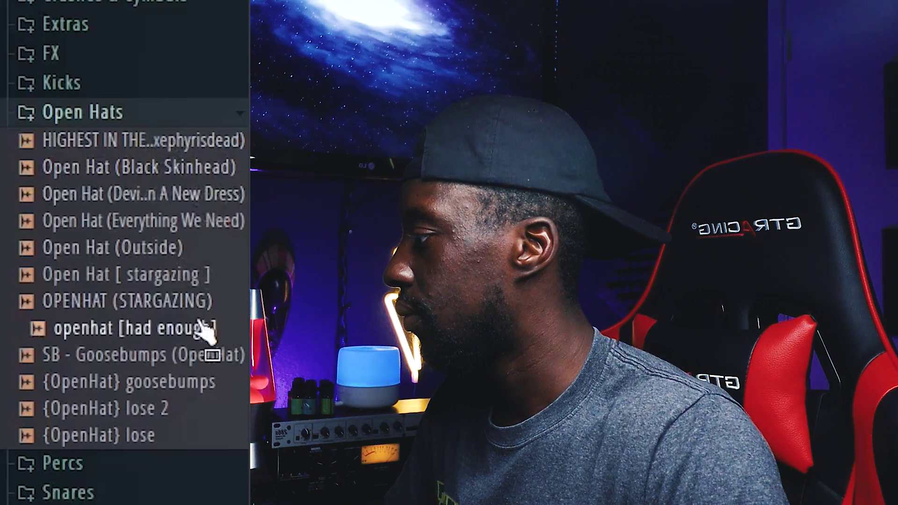
Add the openhat [had enough] sample from the Open Hats folder to the channel rack and stop playback
drag(197, 346, 209, 341)
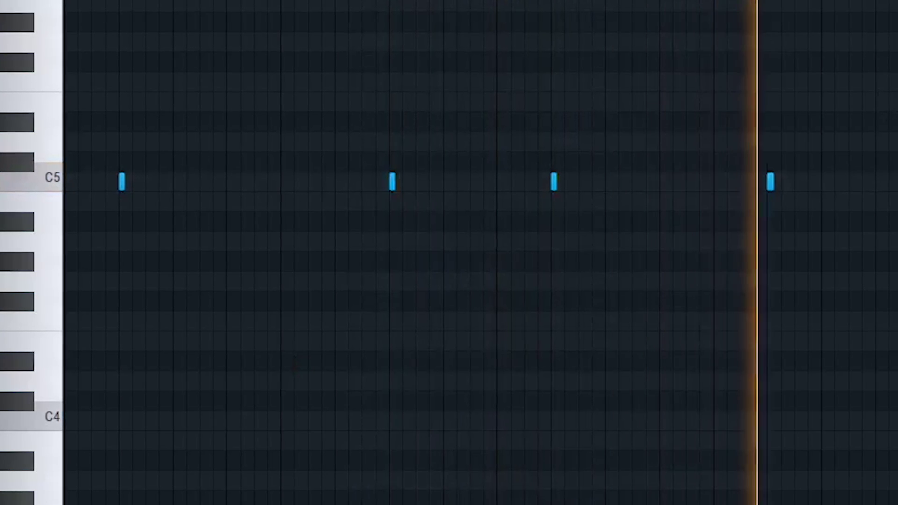
click(218, 10)
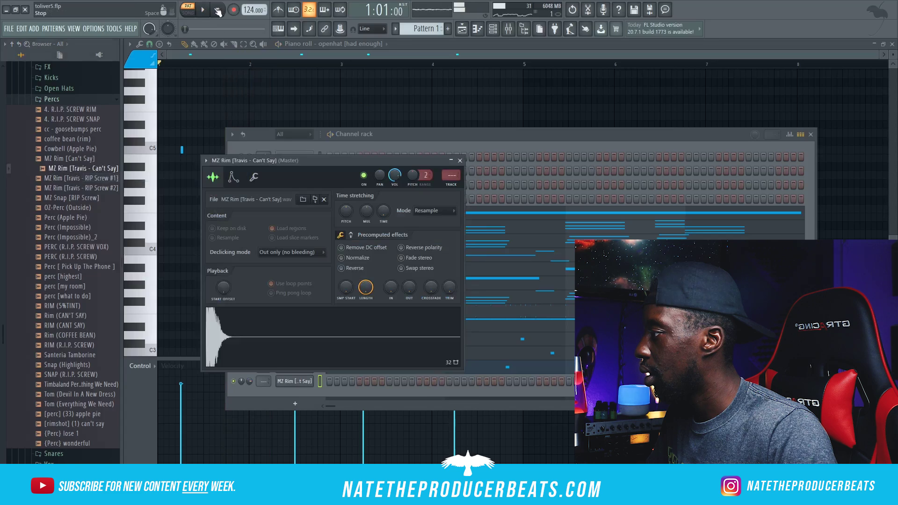
Cut the notes from the MZ Rim [..Screw channel, paste them into MZ Rim [Travis - Can't Say] and play the pattern
click(486, 168)
right_click(297, 342)
click(421, 339)
right_click(305, 381)
click(417, 370)
key(space)
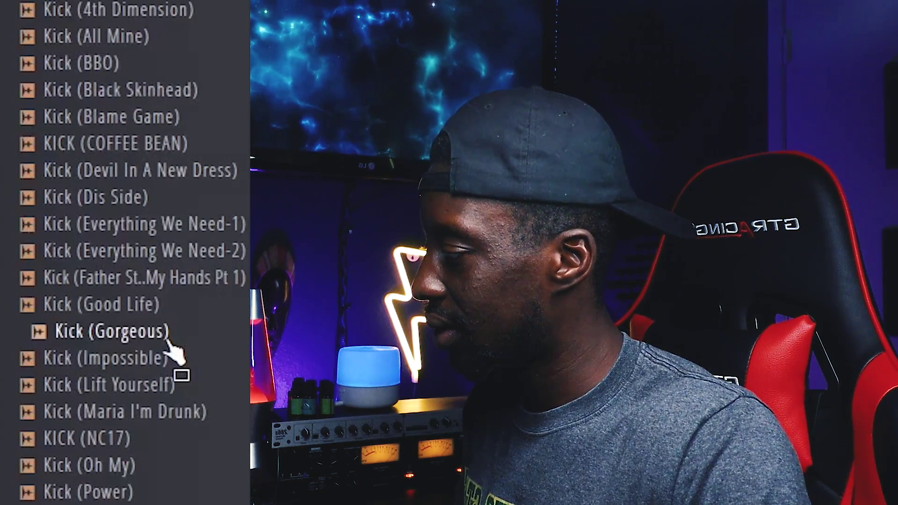
Copy the Kick (Gorgeous) notes and paste them into the 808 (Black Skinhead) channel
right_click(167, 341)
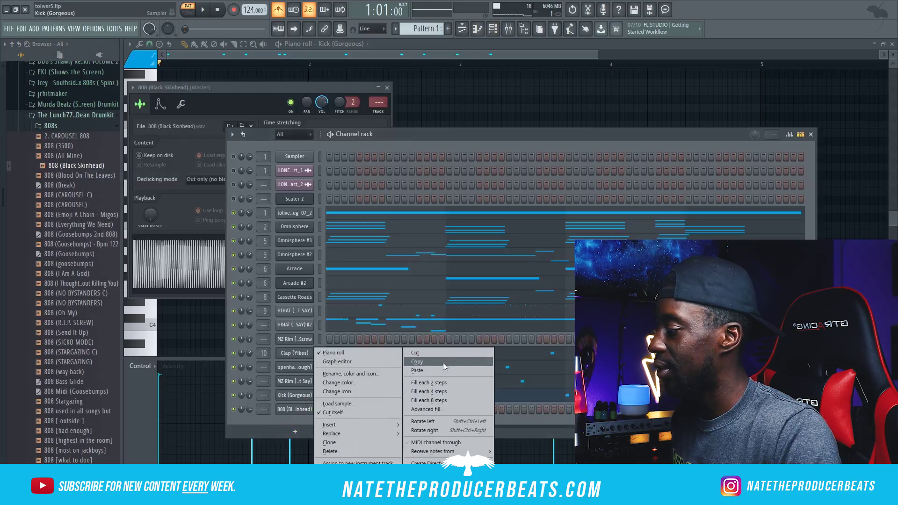
click(442, 363)
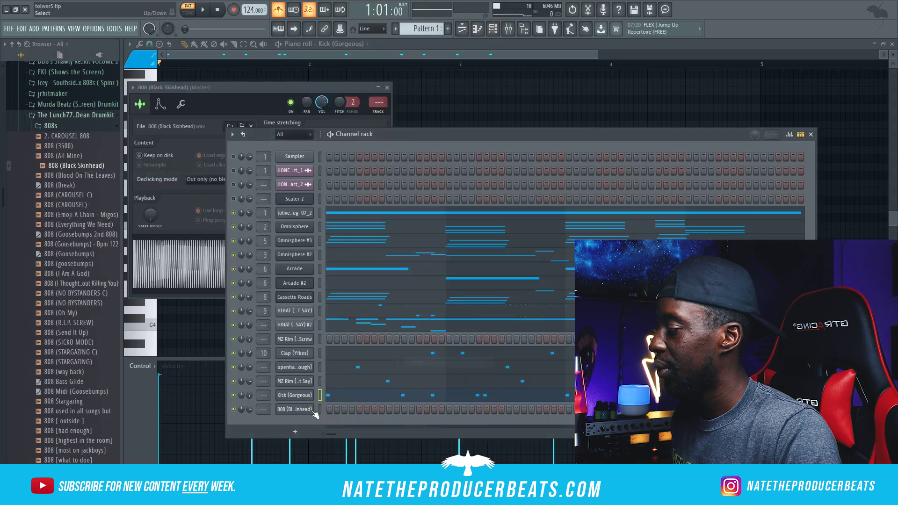
right_click(310, 412)
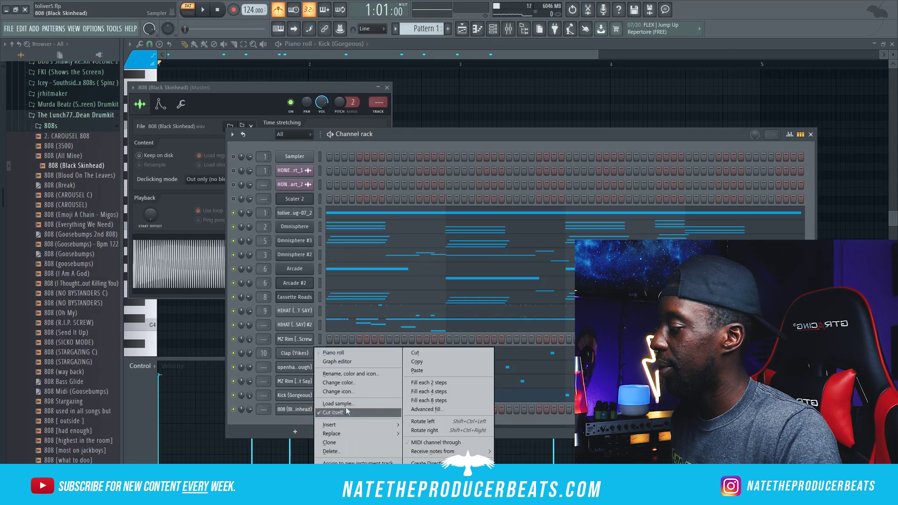
click(450, 369)
Move the channel rack upward and open the 808 (Black Skinhead) notes in the piano roll
drag(487, 134, 482, 80)
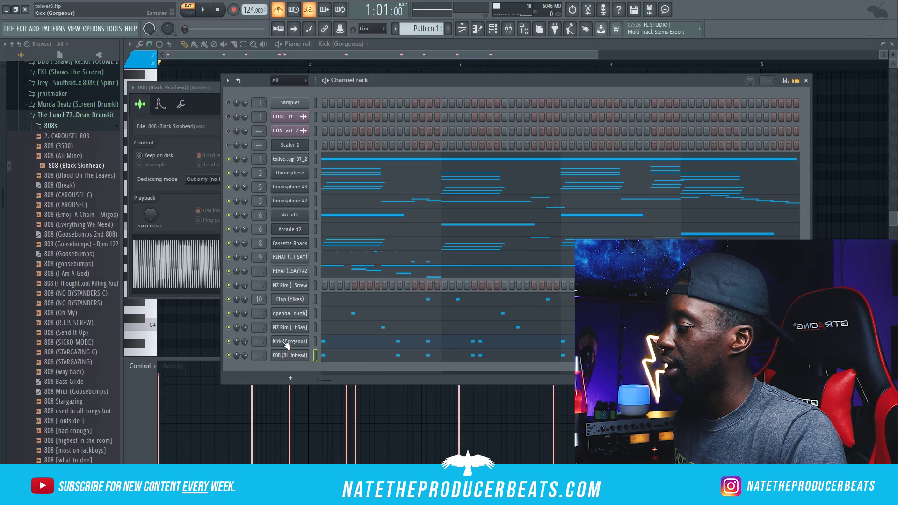
right_click(294, 359)
click(341, 354)
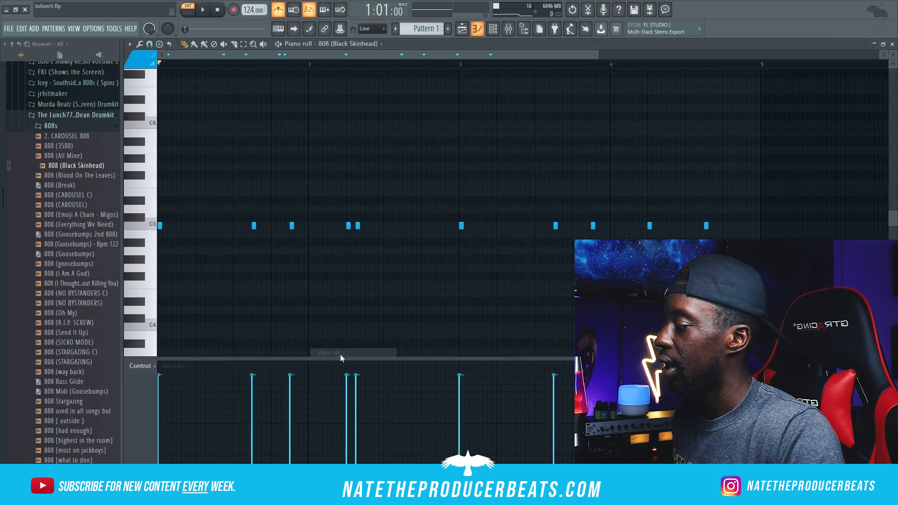
scroll(372, 224, down, 2)
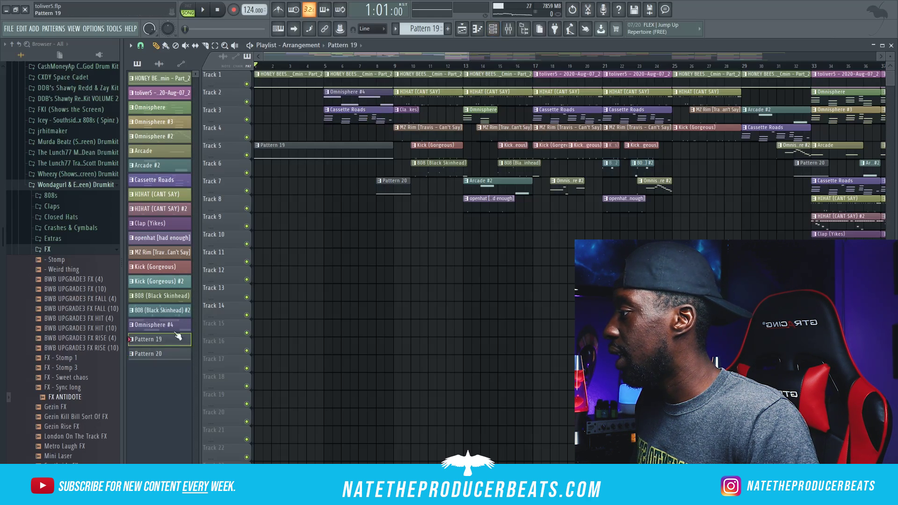
Review the patches loaded in the Omnisphere #5 and Omnisphere #6 channels of Pattern 19
click(508, 29)
click(497, 29)
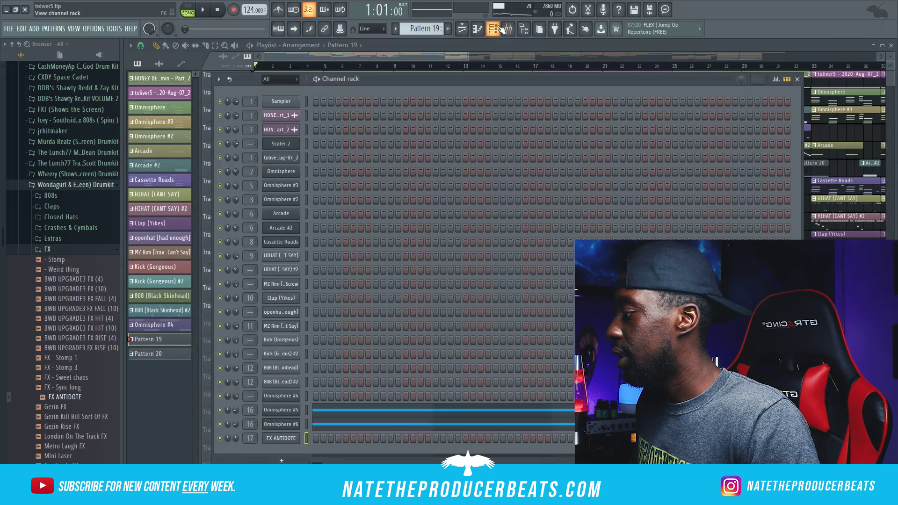
click(280, 409)
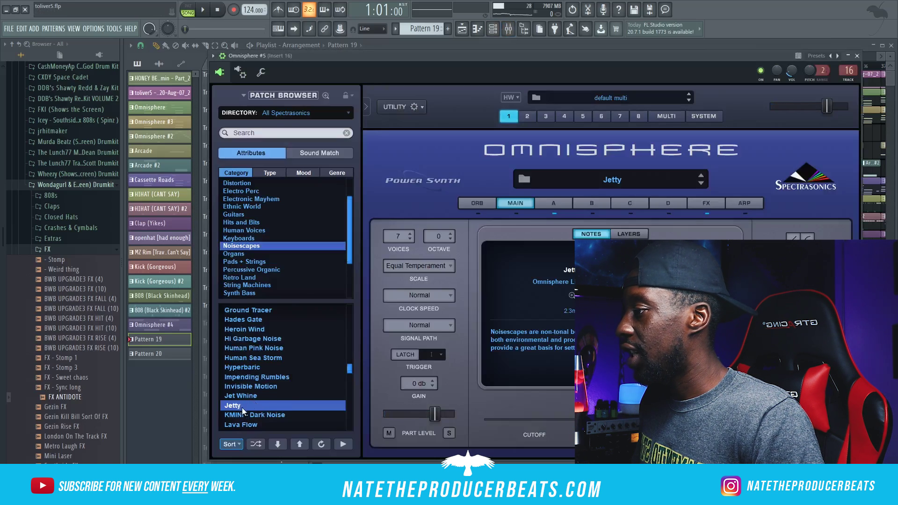
click(858, 57)
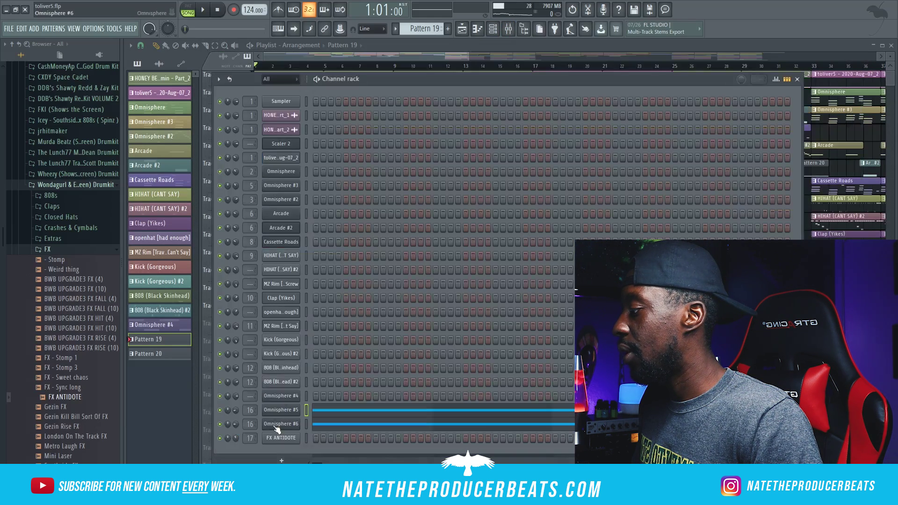
click(280, 424)
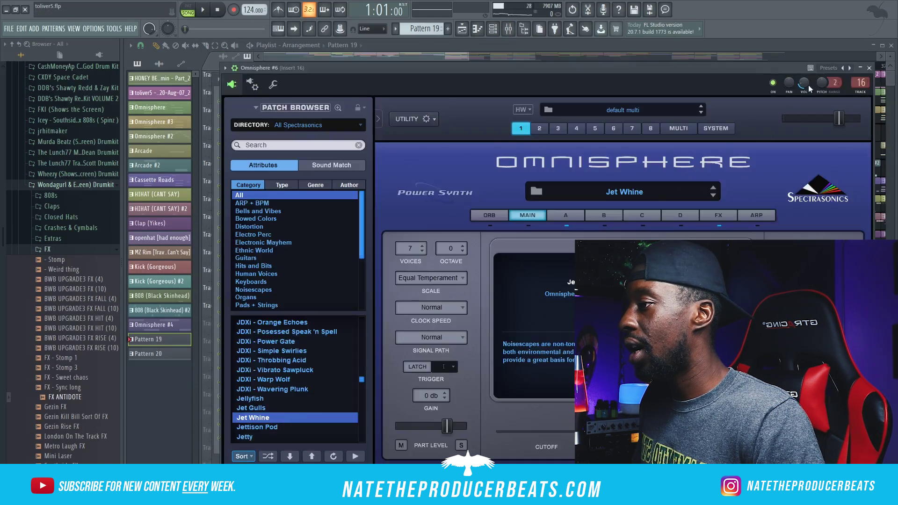
click(871, 69)
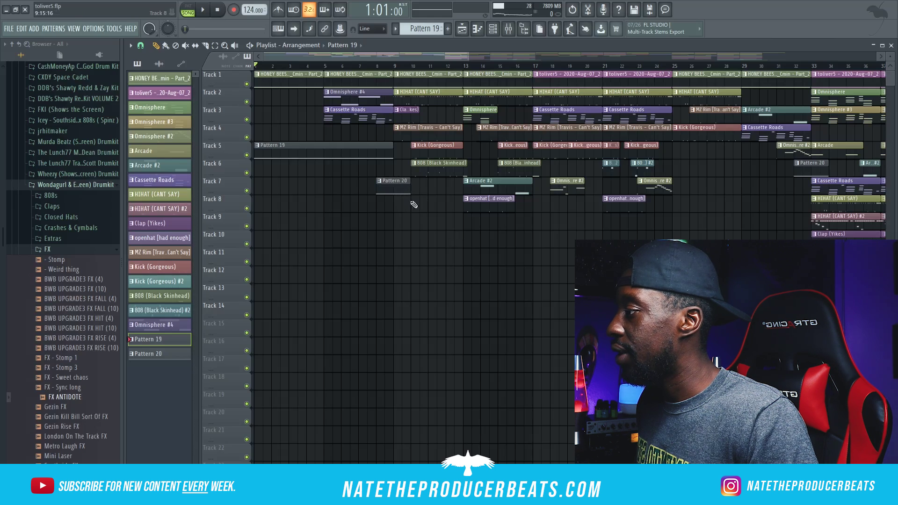
Examine the playlist arrangement section by section, from the intro clips through the full drum and melody section
drag(447, 55, 467, 55)
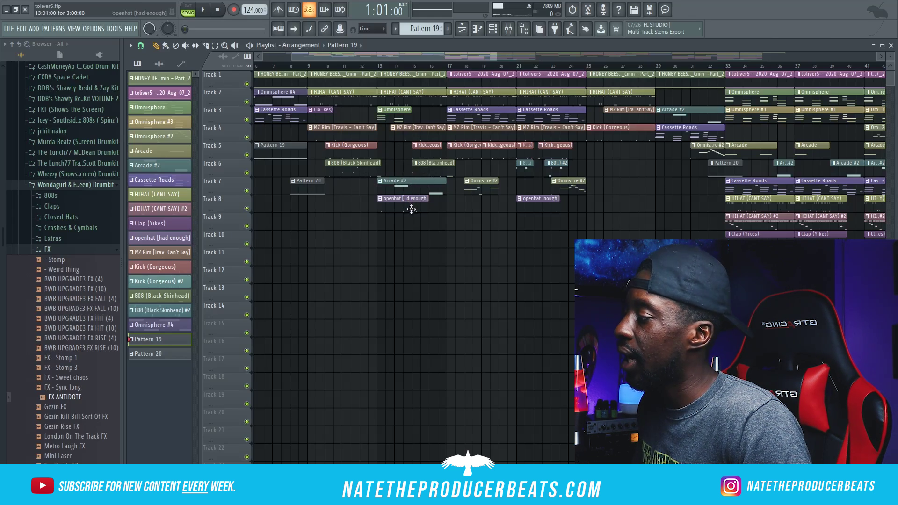
drag(380, 56, 428, 67)
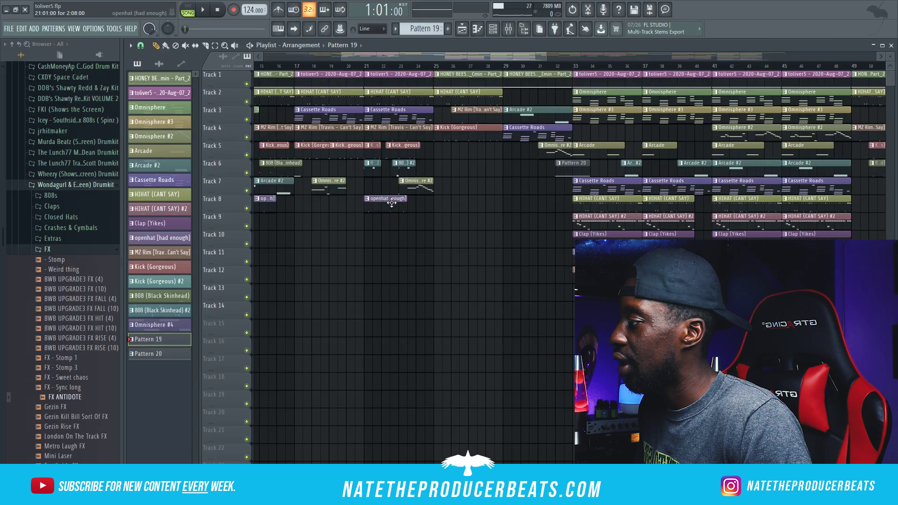
drag(406, 55, 446, 60)
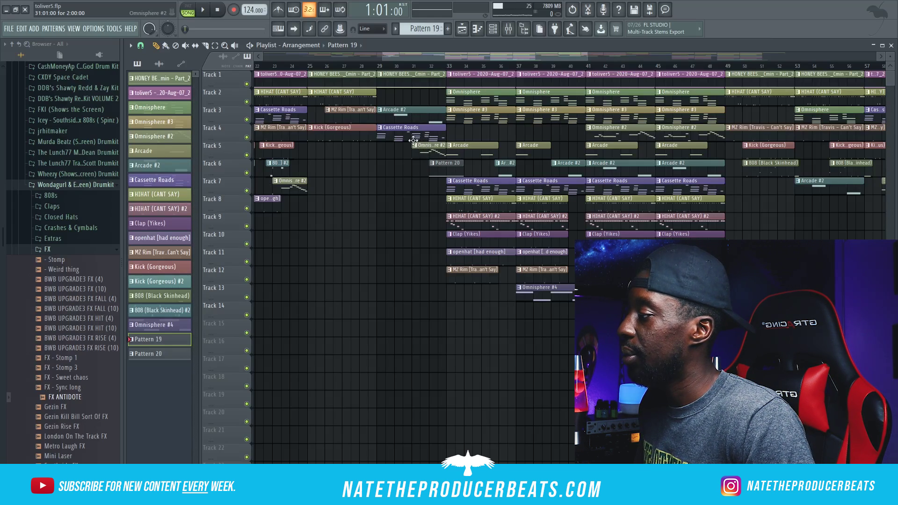
drag(465, 52, 504, 55)
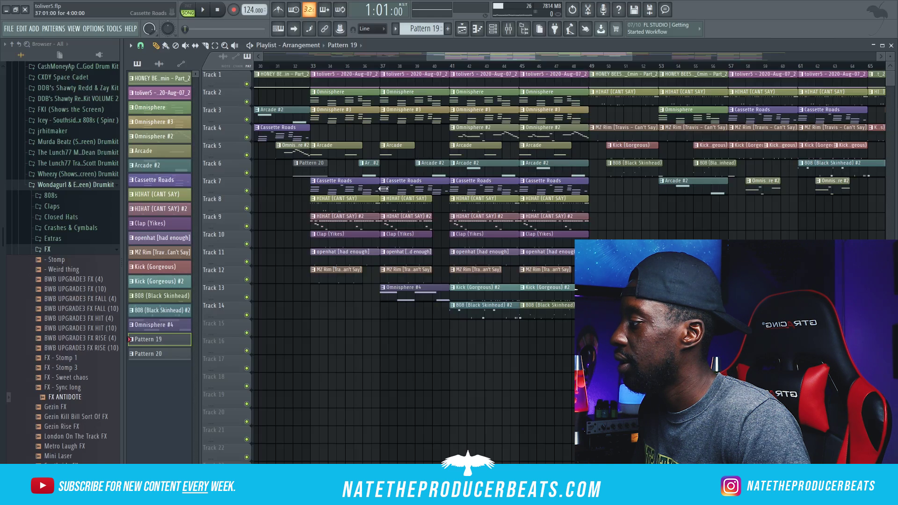
scroll(405, 195, down, 1)
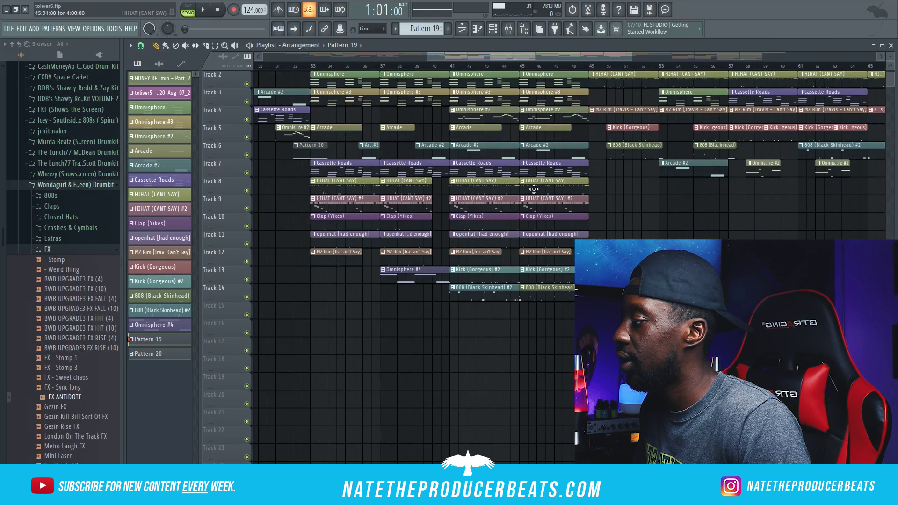
scroll(532, 219, down, 1)
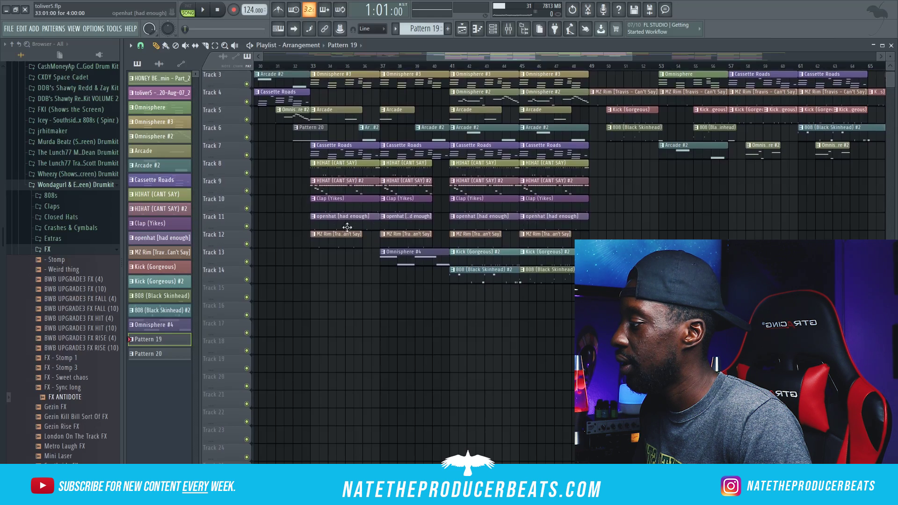
scroll(465, 222, down, 1)
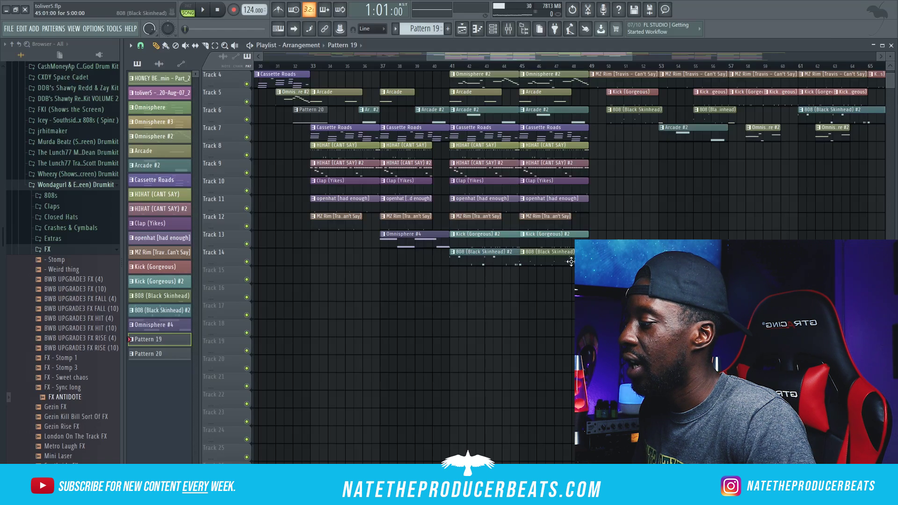
scroll(459, 81, down, 5)
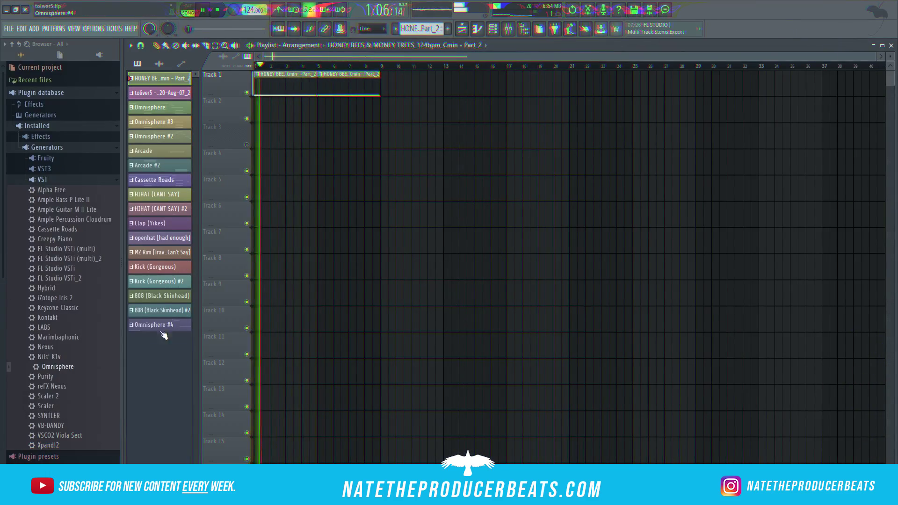
Place the Omnisphere #4 pattern on Track 2 at bar 5 and Arcade #2 on Track 8 at bar 13 during playback
drag(343, 119, 351, 118)
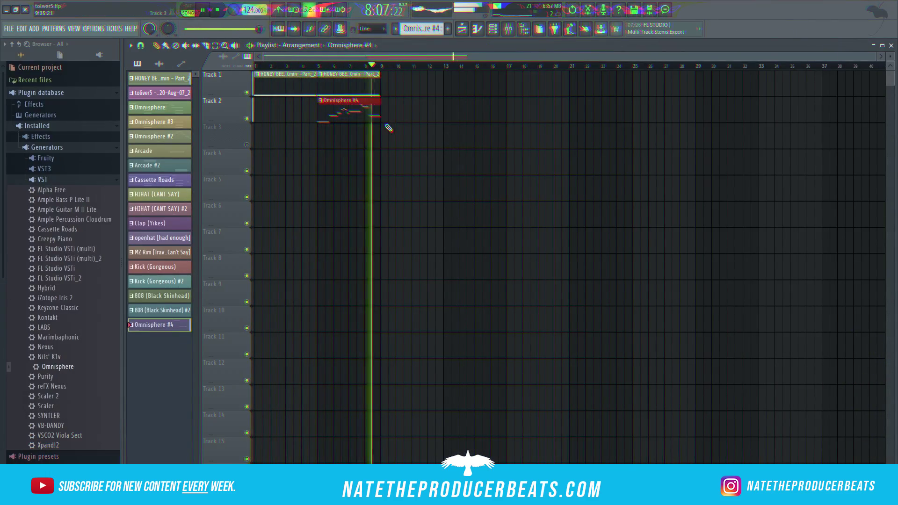
key(space)
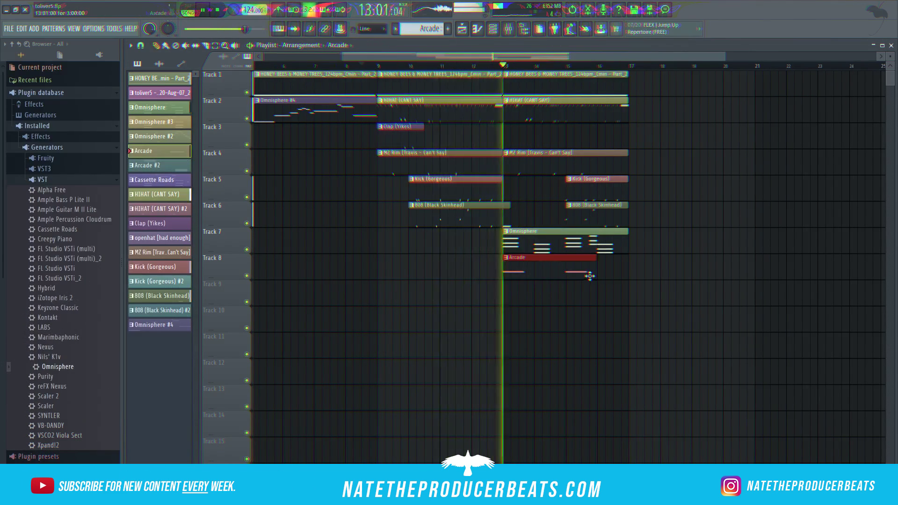
drag(159, 165, 538, 272)
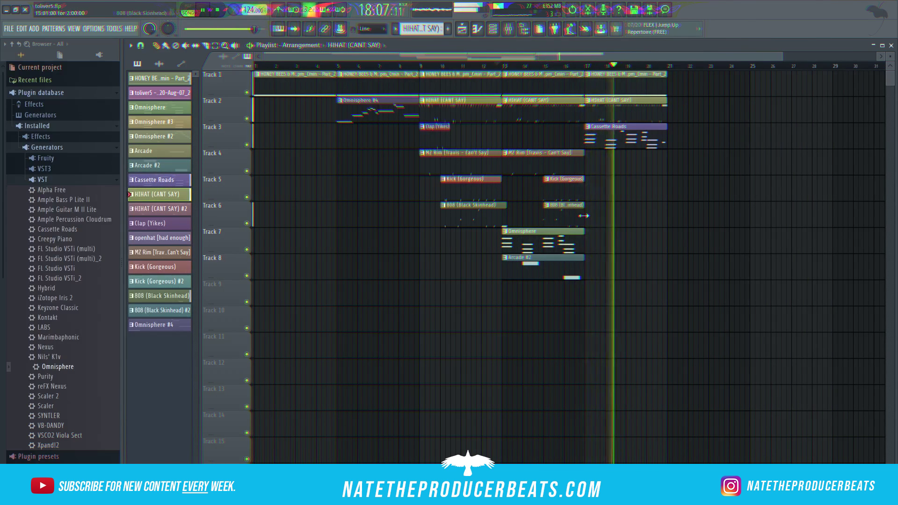
Extend the bar 15 808 (Black Skinhead) clip past bar 17 and replace Track 1's bar 17 HONEY BEES clip with the toliver5 pattern
drag(584, 215, 594, 216)
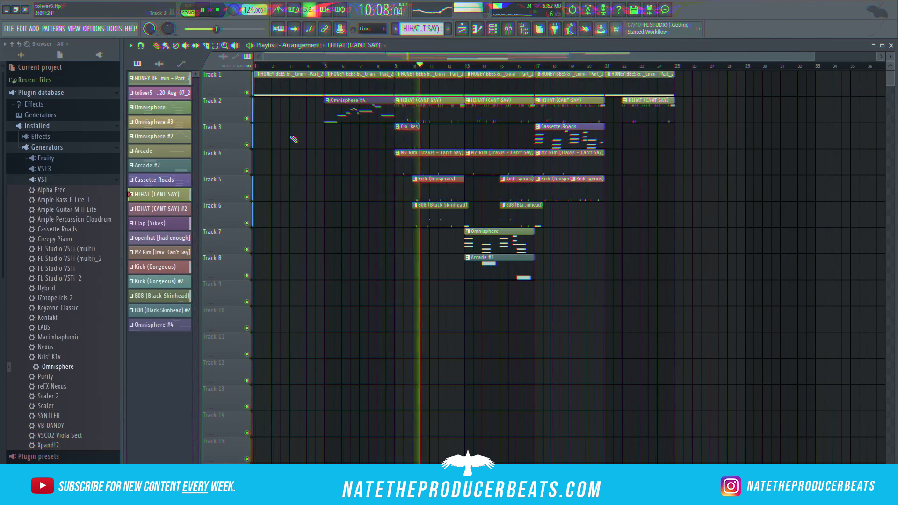
right_click(576, 82)
click(160, 93)
click(538, 80)
ctrl+scroll(538, 187, up, 2)
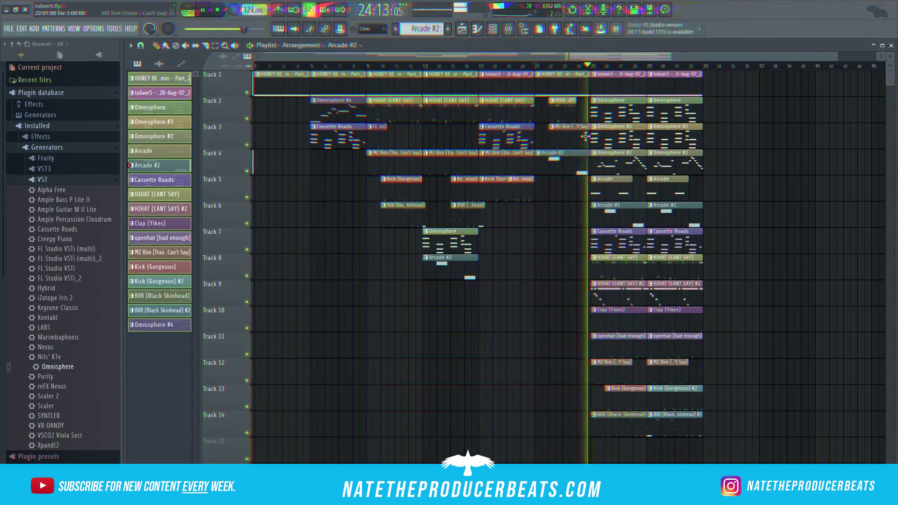
Play the arrangement and move all clips of the section starting at bar 25 to bar 41
scroll(588, 141, down, 3)
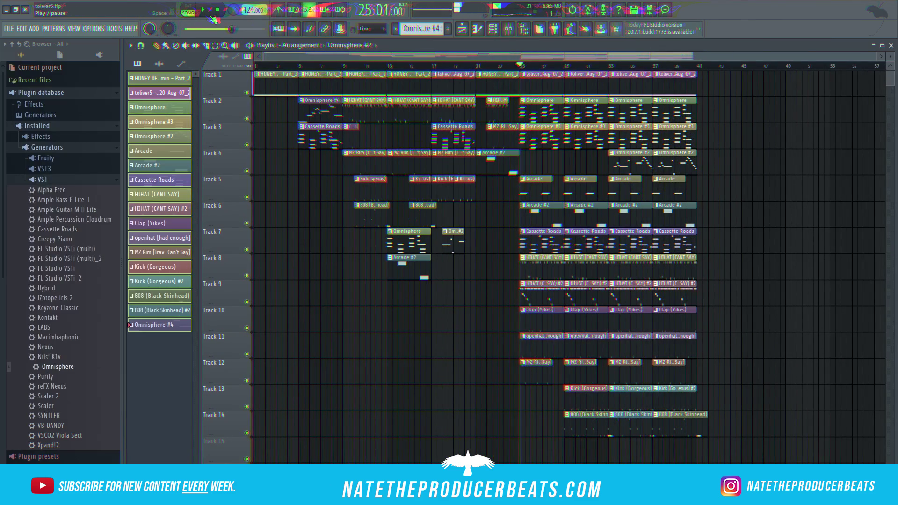
click(209, 14)
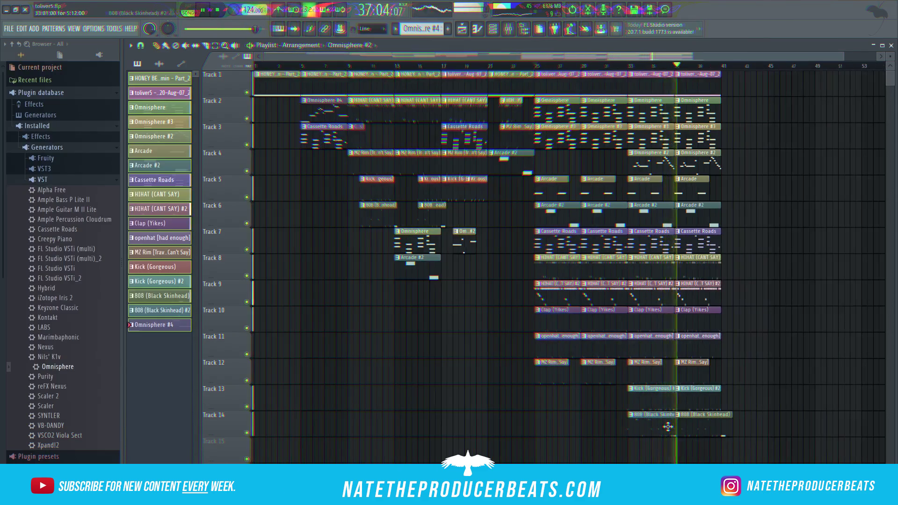
drag(551, 124, 883, 434)
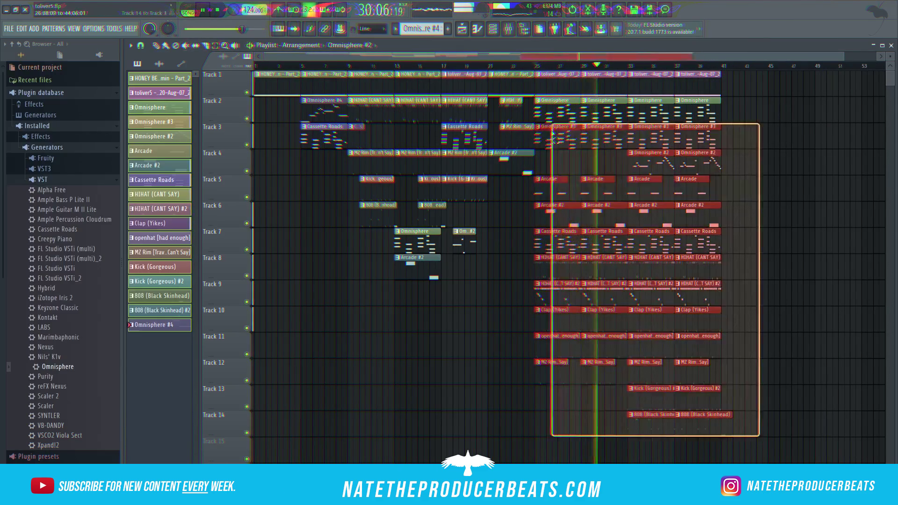
drag(561, 101, 749, 100)
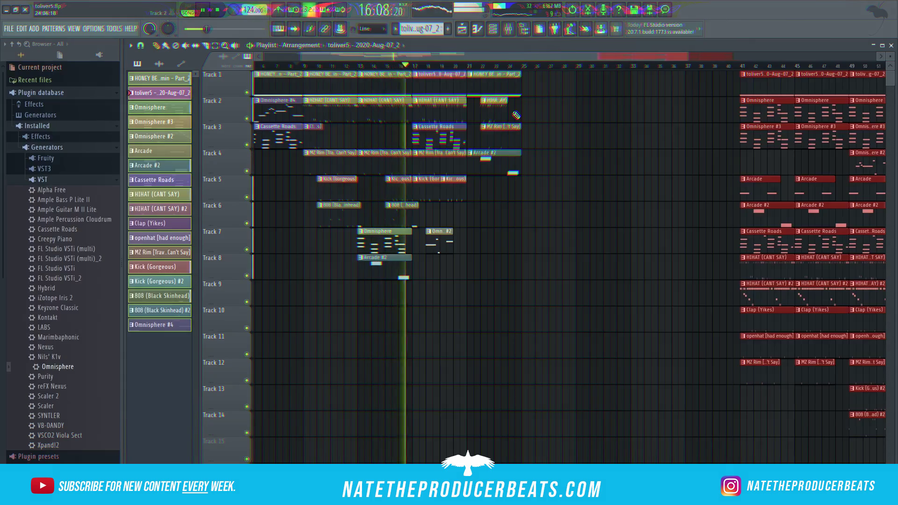